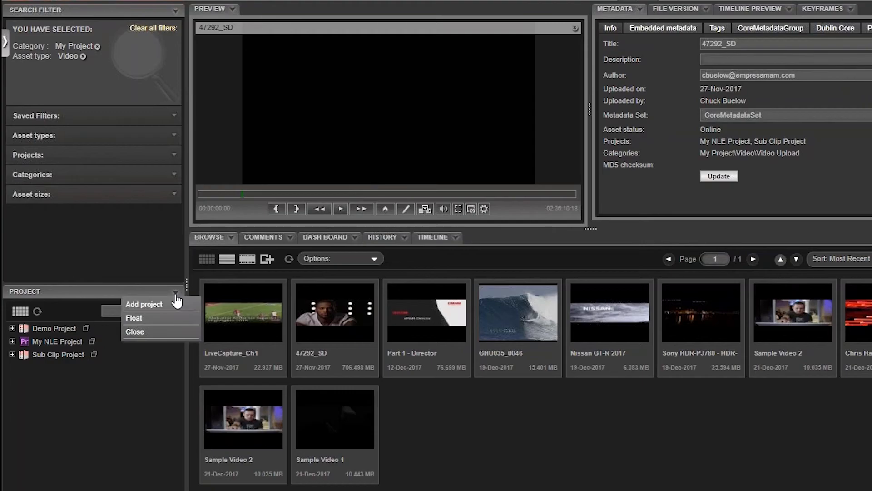
# Add a project in eMAM and start naming a new sequence for My Project
pyautogui.click(171, 310)
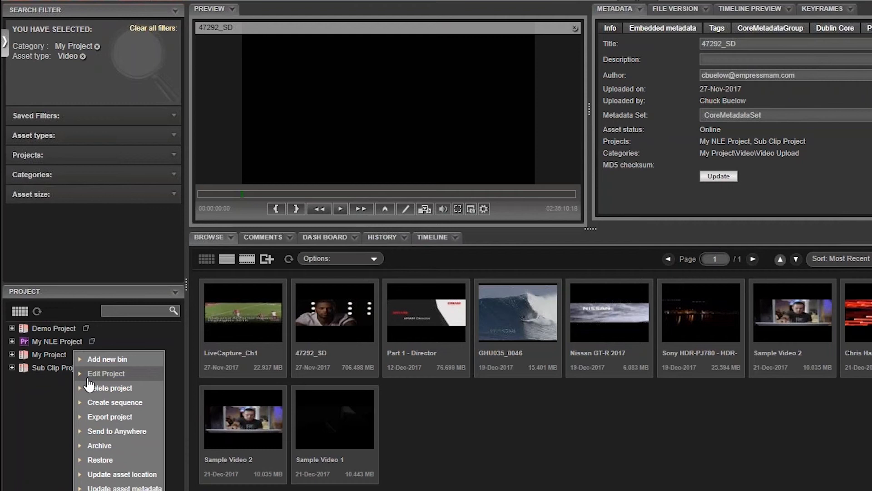
pyautogui.click(114, 403)
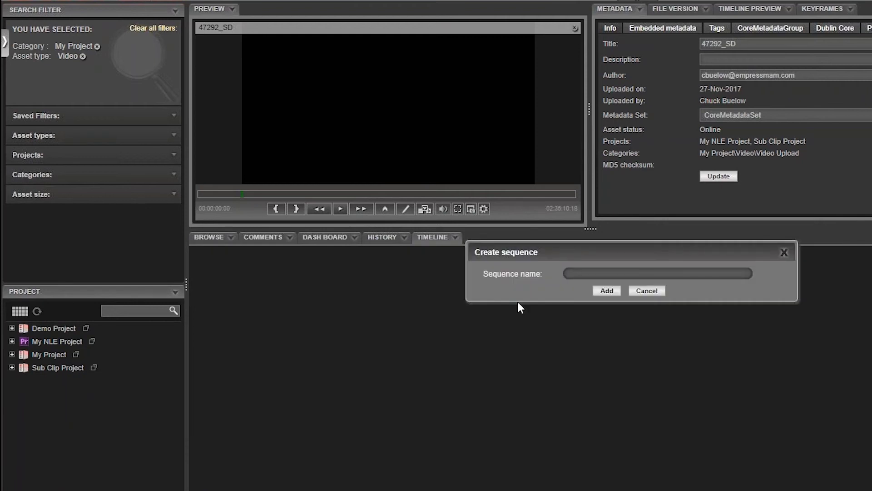
pyautogui.write('M')
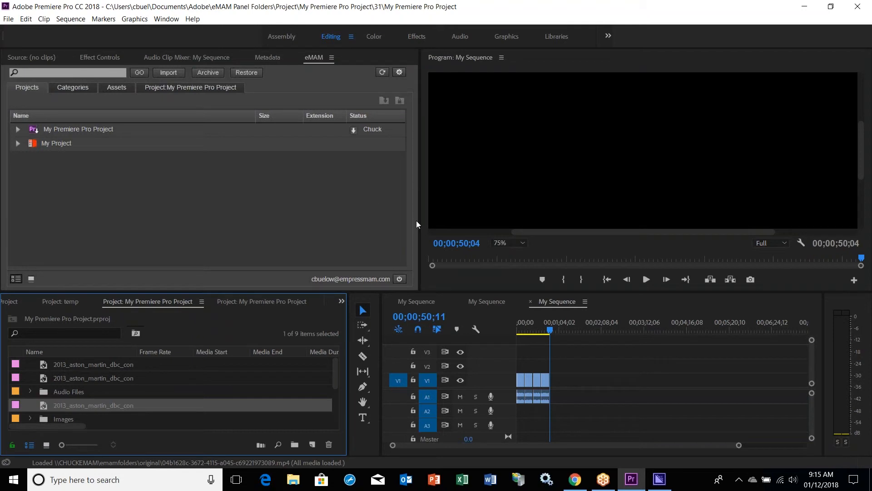
# Switch to eMAM in Chrome and choose the image 2013_aston_martin_dbc_concept-wide from the Pictures folder for upload
pyautogui.moveTo(417, 220); pyautogui.dragTo(381, 220)
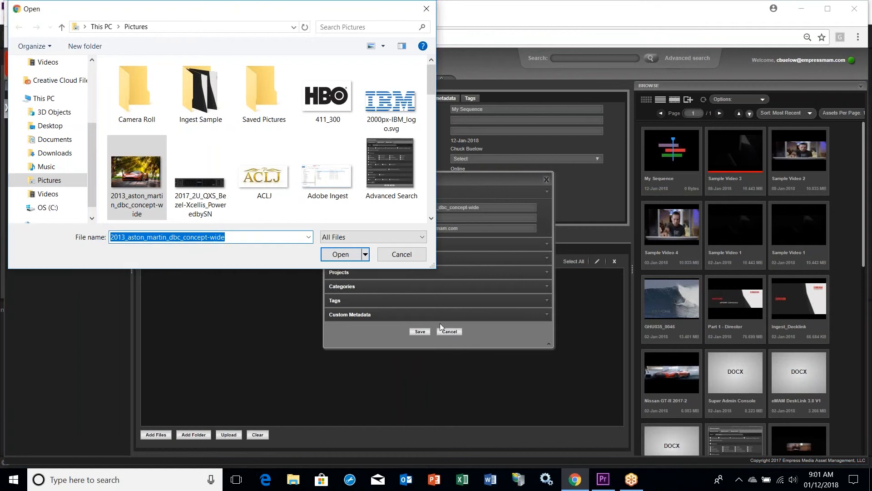
pyautogui.click(401, 254)
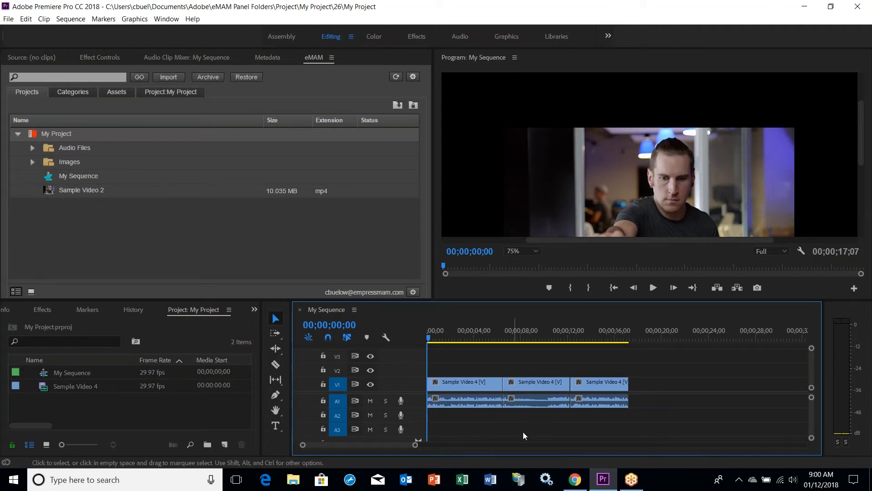
pyautogui.click(575, 481)
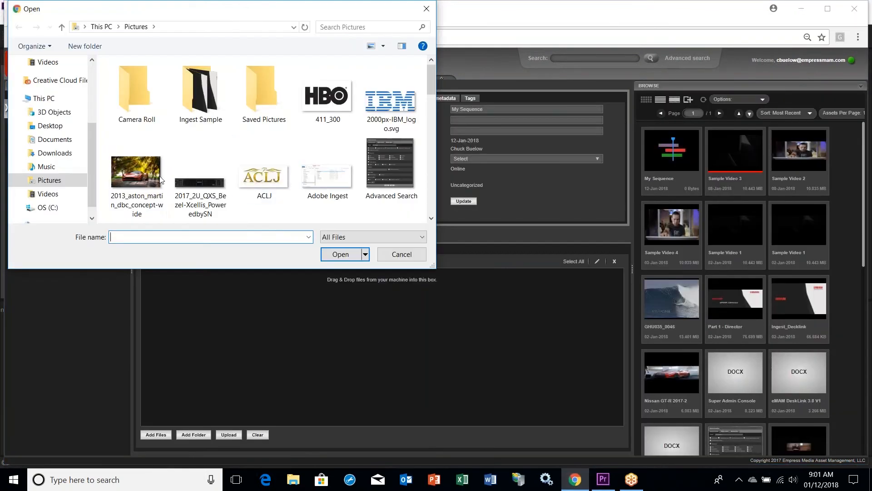
pyautogui.moveTo(136, 172); pyautogui.dragTo(235, 345)
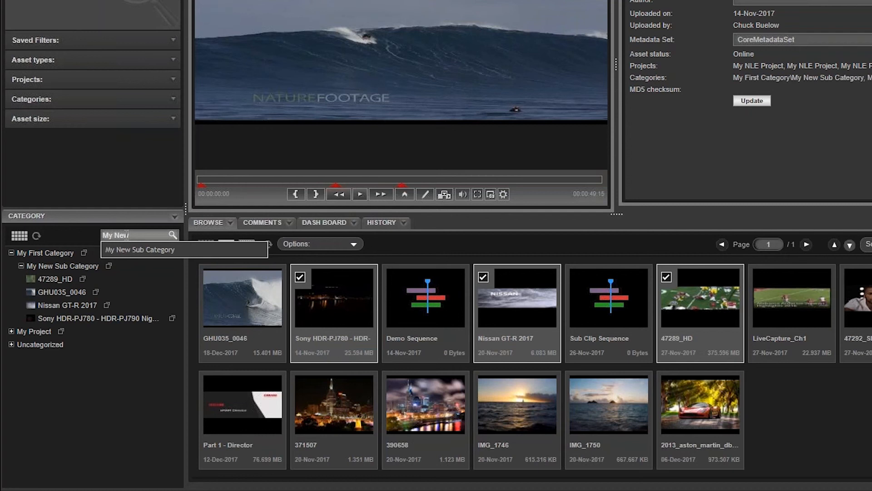
# Look up My New Sub Category in the category tree
pyautogui.click(153, 247)
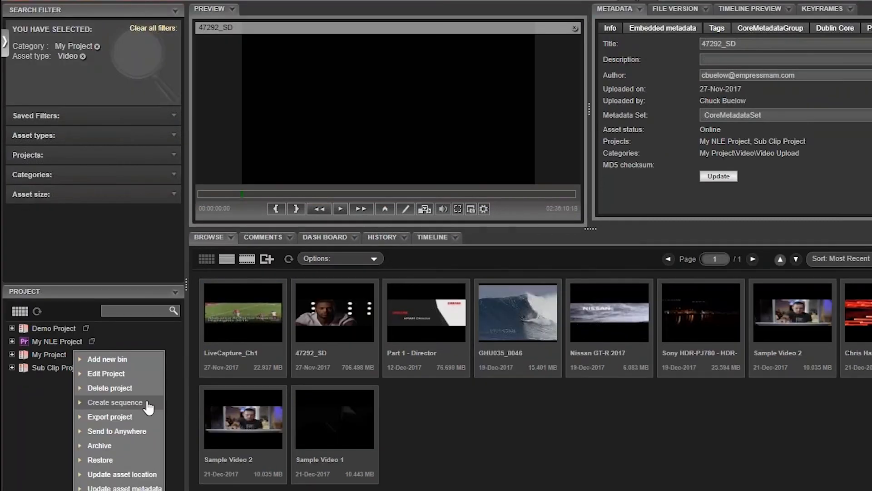
# Create a sequence in My Project and add the clip 47292_SD to its timeline
pyautogui.click(147, 404)
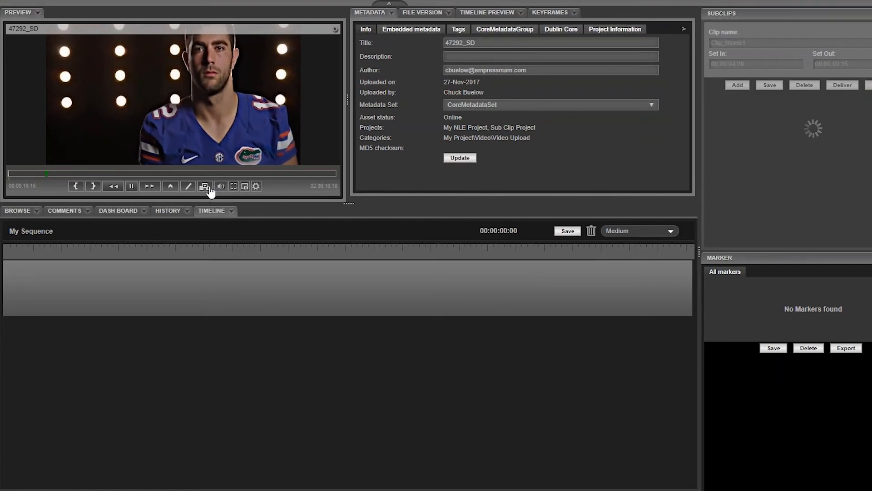
pyautogui.click(209, 188)
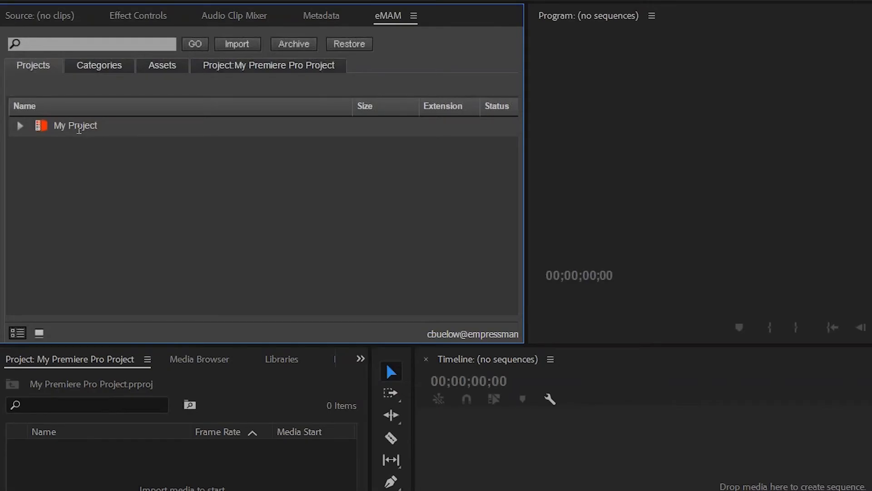
# Start importing My Project from the eMAM project list in Premiere Pro
pyautogui.click(79, 128)
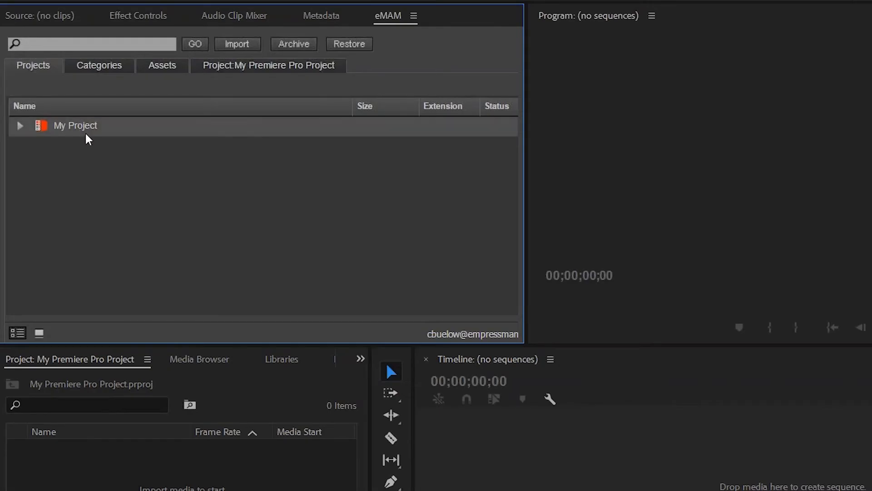
pyautogui.click(231, 50)
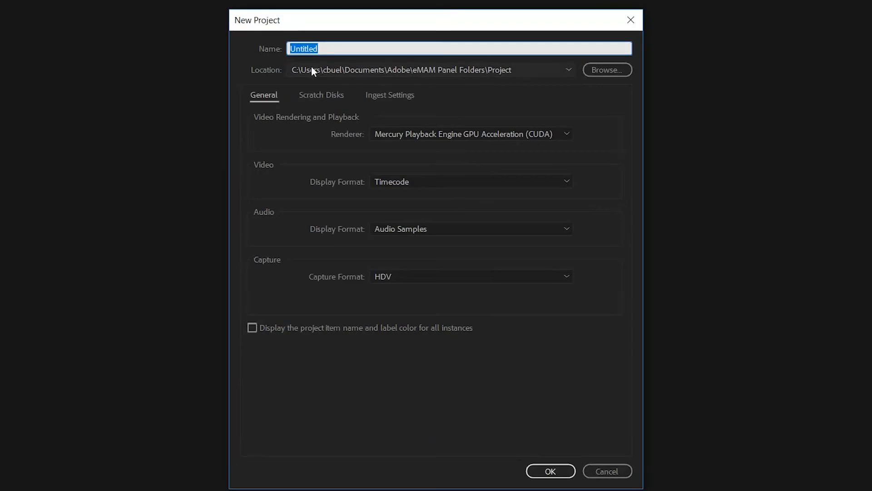
# Name the new Premiere project My Premiere Pro Project and dock the eMAM extension with the source monitor panels
pyautogui.write('Sample Project')
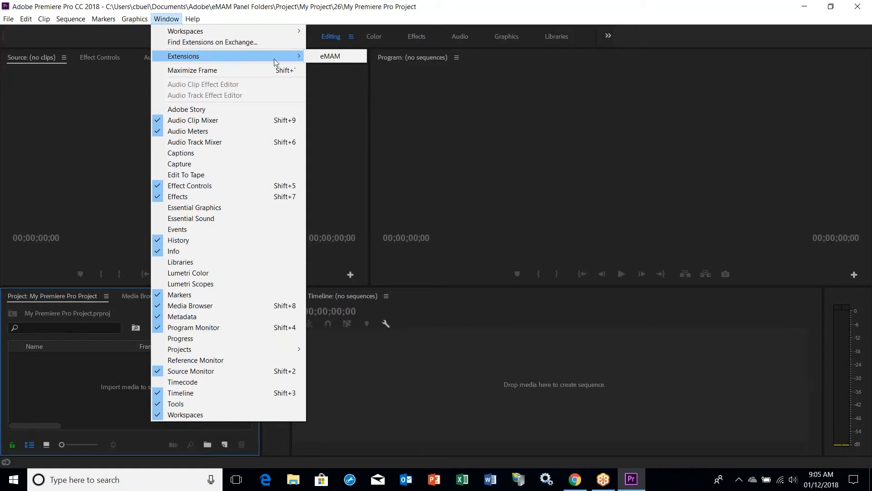
pyautogui.click(344, 56)
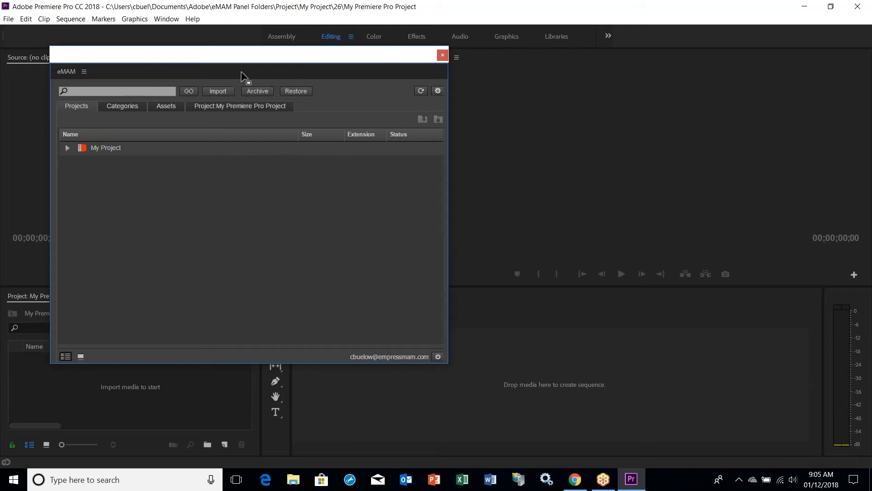
pyautogui.moveTo(241, 77); pyautogui.dragTo(196, 64)
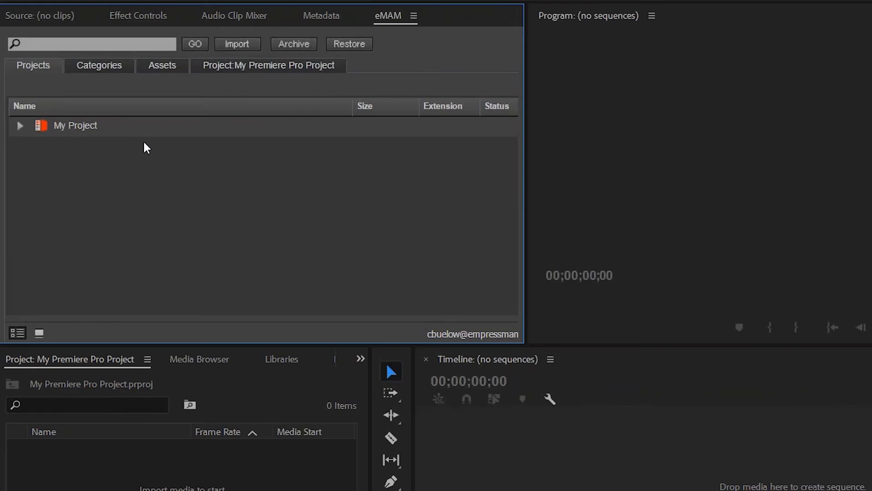
# Import My Project from eMAM with Check Out enabled and its assets linked to Original Media
pyautogui.click(79, 130)
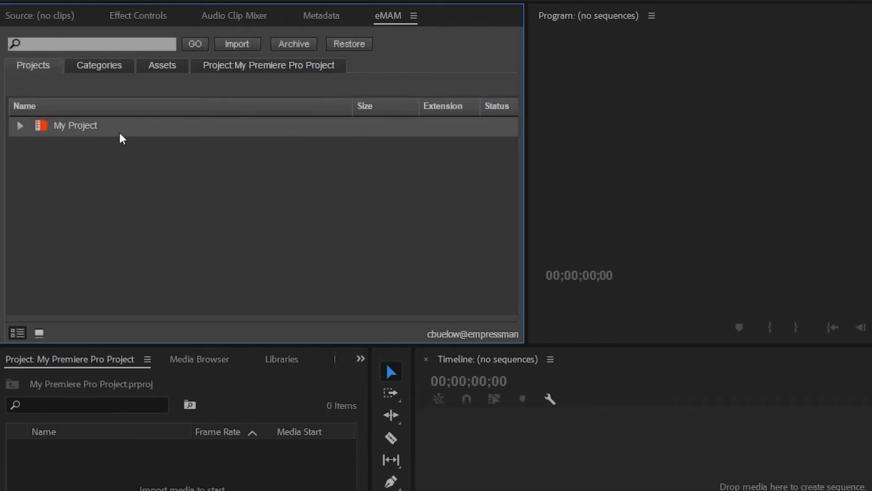
pyautogui.click(232, 49)
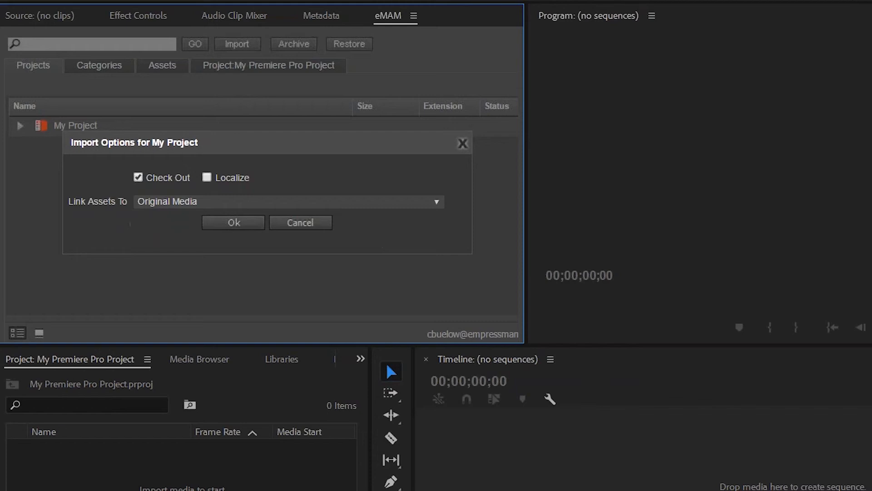
pyautogui.press('Return')
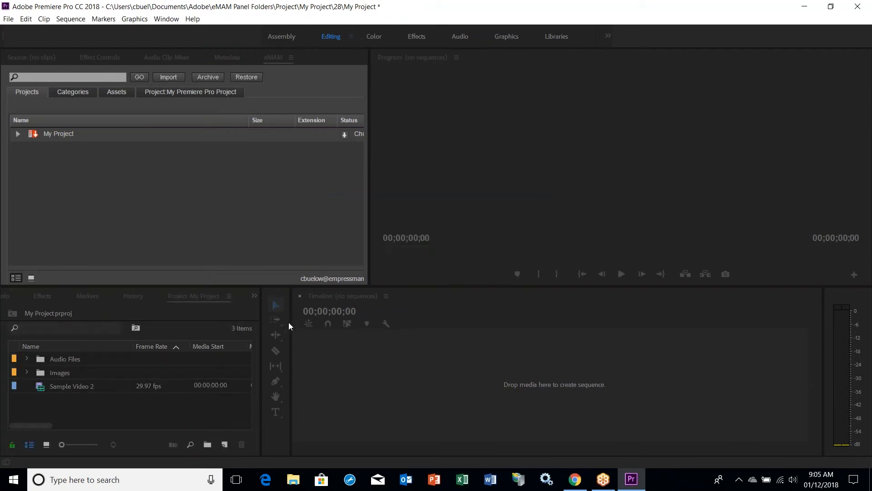
# Widen the project bin and the eMAM panel to show more of their columns
pyautogui.moveTo(261, 358); pyautogui.dragTo(347, 369)
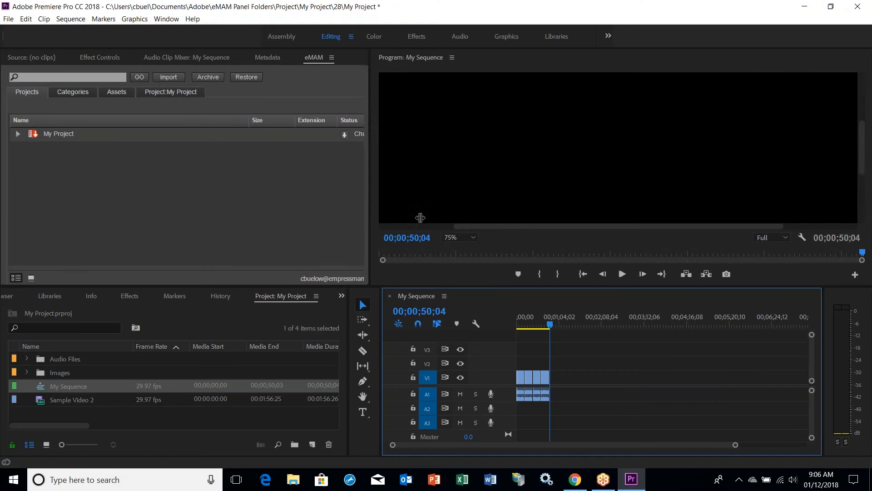
pyautogui.moveTo(385, 218); pyautogui.dragTo(421, 217)
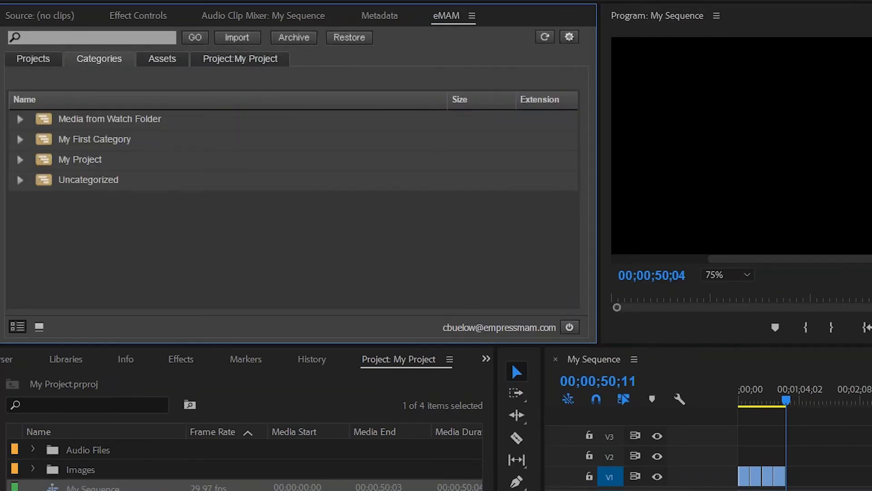
# Search the eMAM categories for My Project and expand its Video subcategory
pyautogui.write('My')
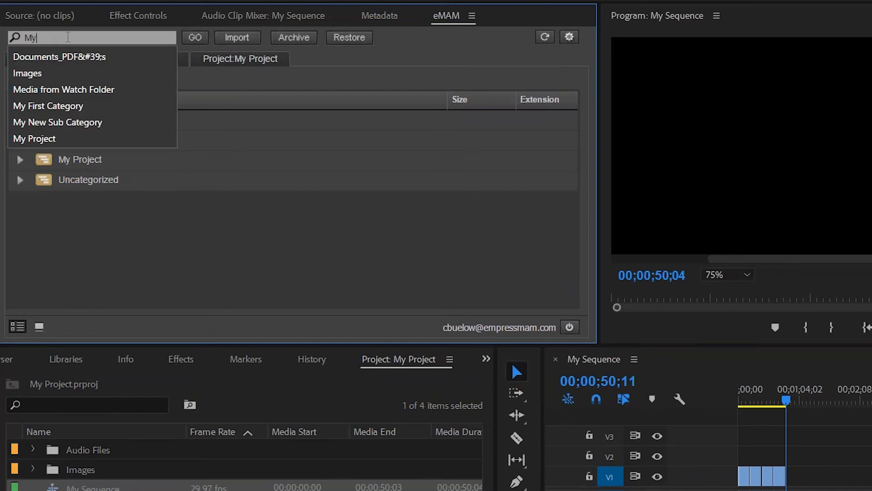
pyautogui.write(' Project')
pyautogui.press('Return')
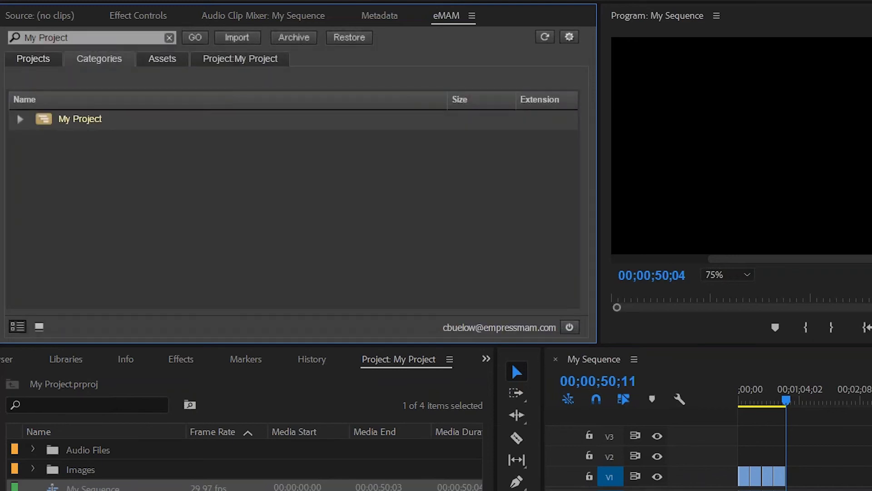
pyautogui.click(20, 119)
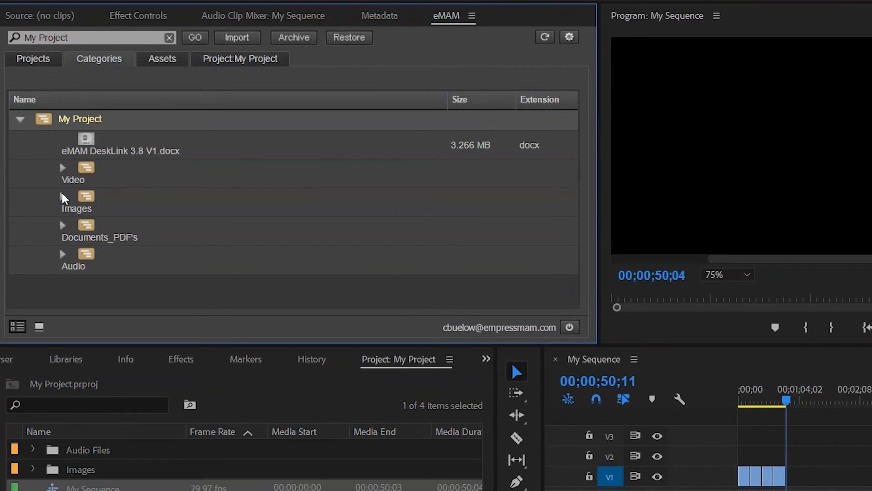
pyautogui.click(63, 168)
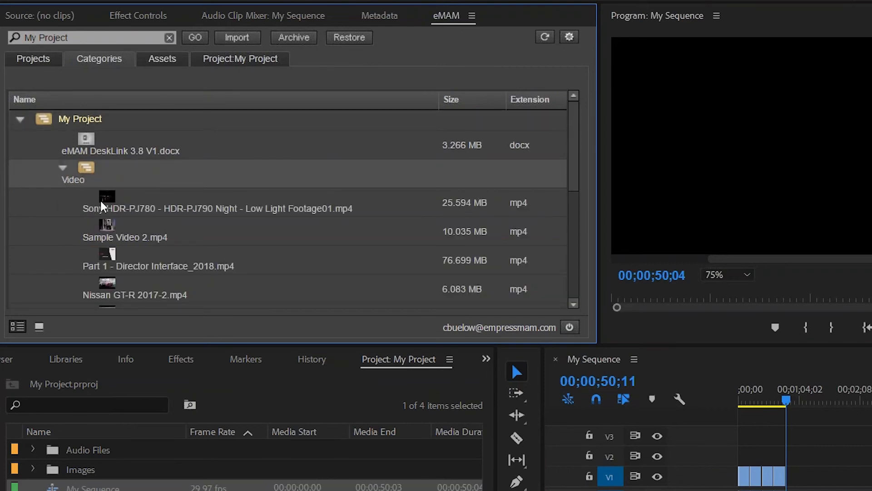
# Import Sony HDR-PJ780 - HDR-PJ790 Night - Low Light Footage01.mp4 into the project, linked to Original Media
pyautogui.click(113, 206)
pyautogui.click(232, 40)
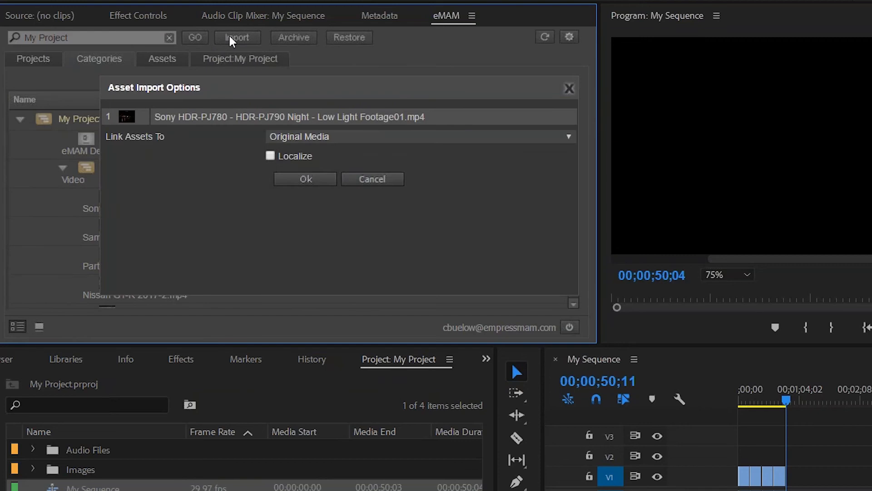
pyautogui.click(303, 179)
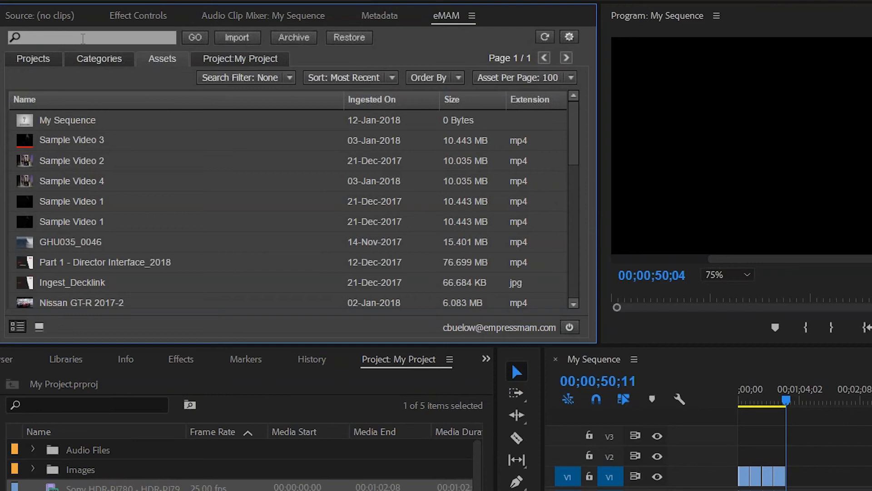
# Find the asset GHU035_0046 in eMAM and play its preview in an enlarged panel
pyautogui.write('ghu')
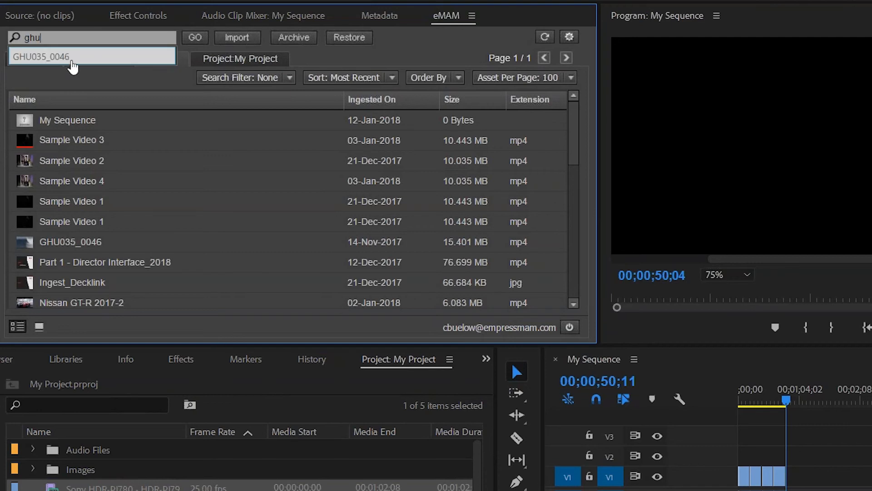
pyautogui.click(72, 59)
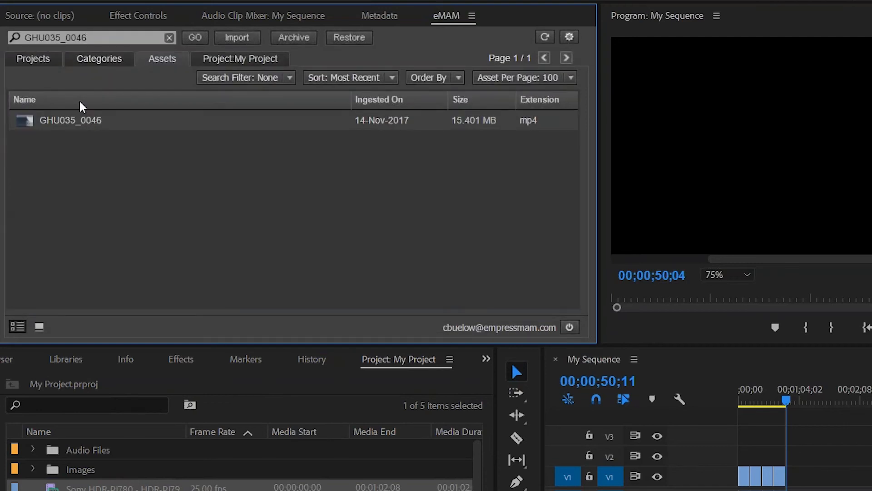
pyautogui.doubleClick(92, 126)
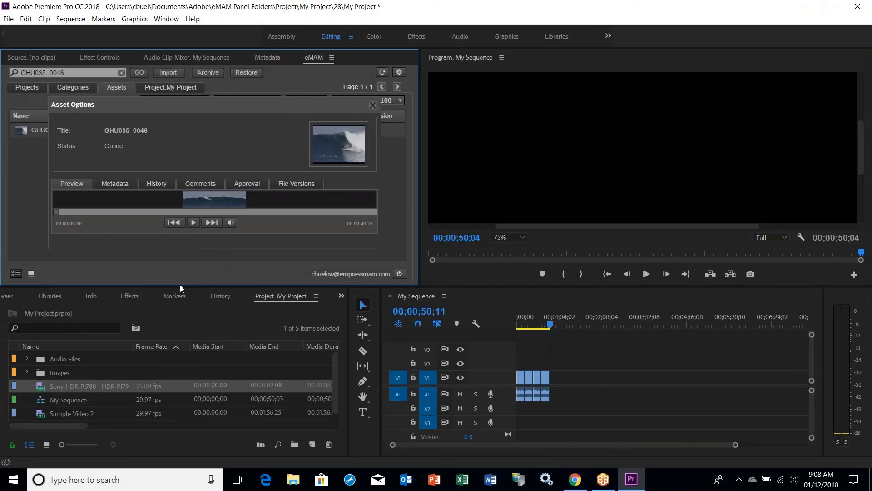
pyautogui.moveTo(181, 287); pyautogui.dragTo(193, 392)
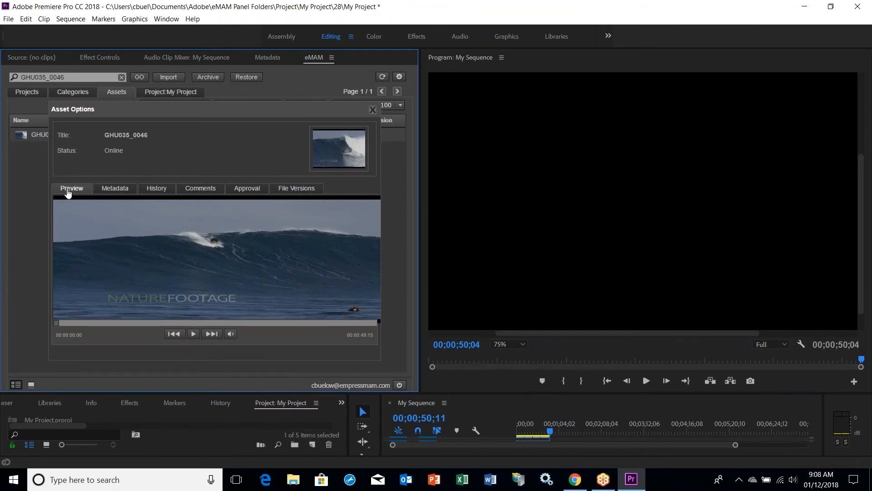
pyautogui.click(193, 334)
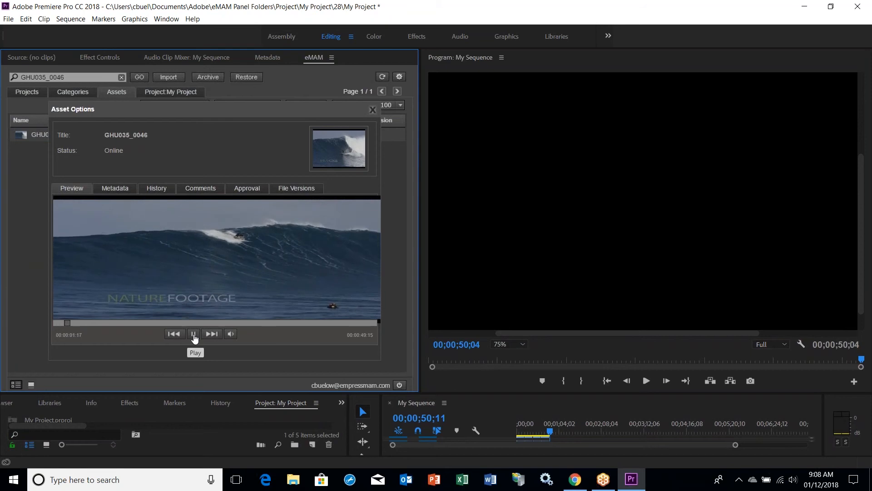
# Examine the custom metadata and action history of GHU035_0046
pyautogui.click(121, 187)
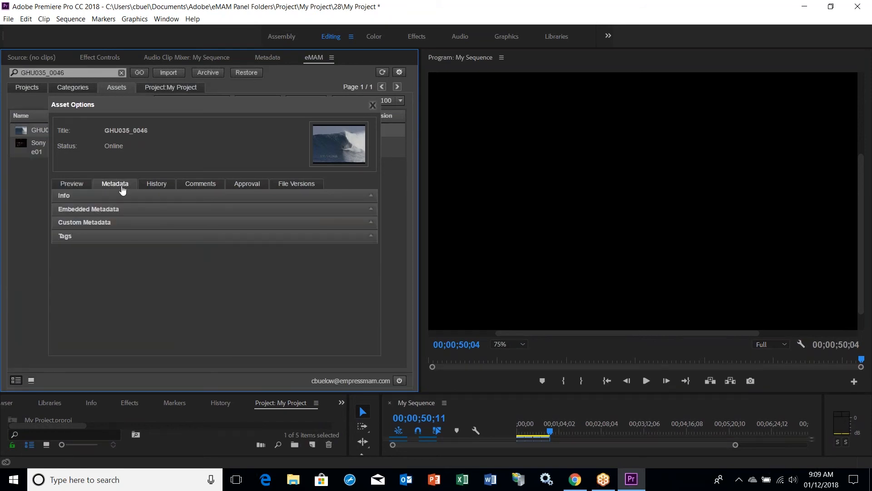
pyautogui.click(76, 222)
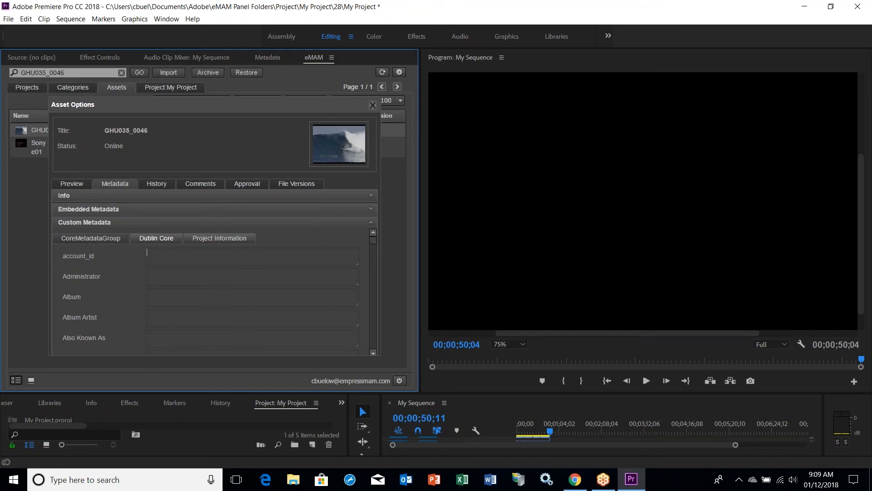
pyautogui.click(76, 224)
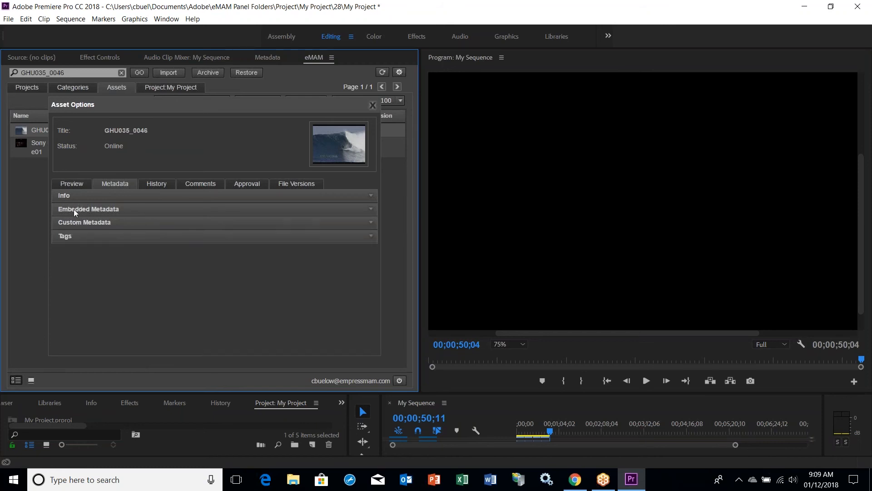
pyautogui.click(156, 184)
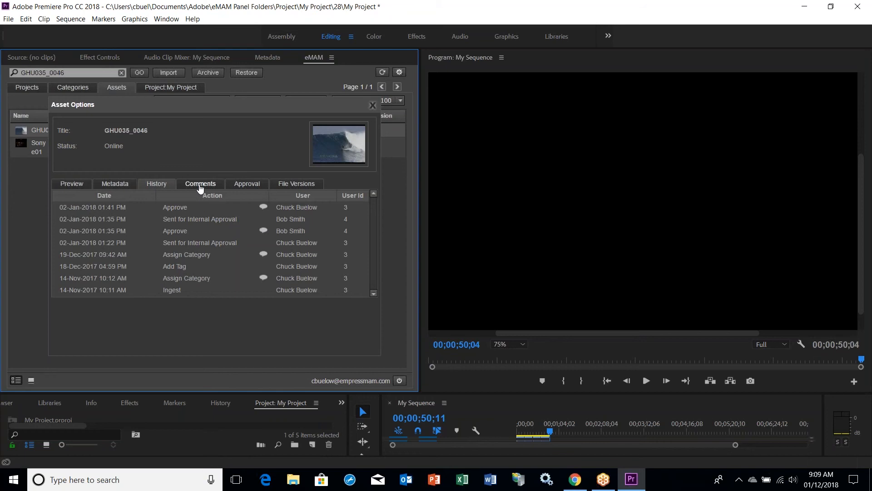
# Add the comment "Using video in My Project" to the asset GHU035_0046
pyautogui.click(200, 184)
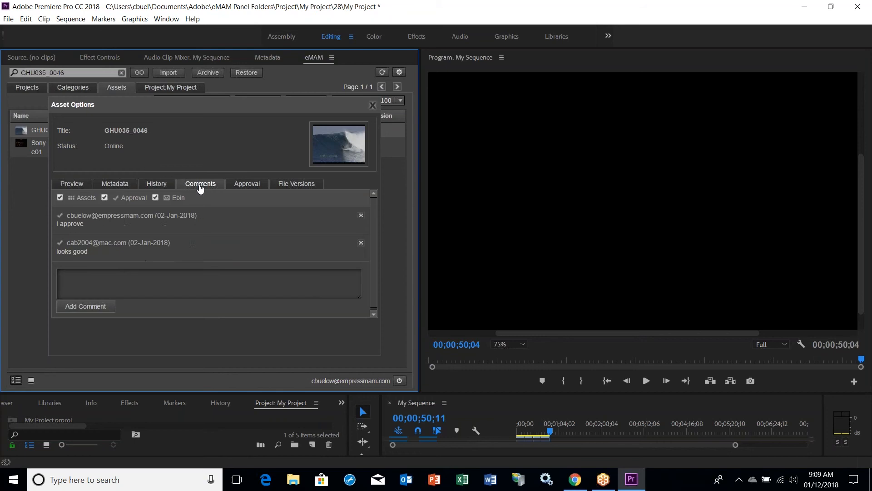
pyautogui.click(97, 274)
pyautogui.write('Using video in My Projec')
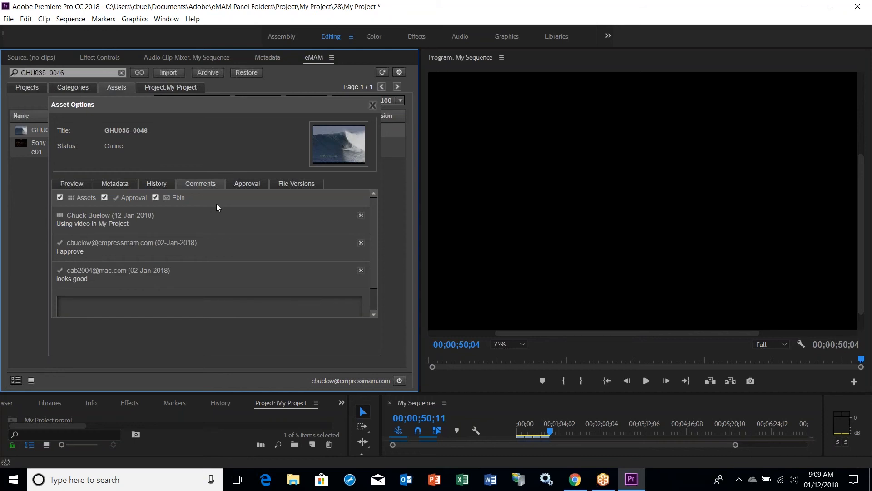
# Pick the internal user as approver for GHU035_0046 without sending it, examine the file versions and close the asset options
pyautogui.click(237, 186)
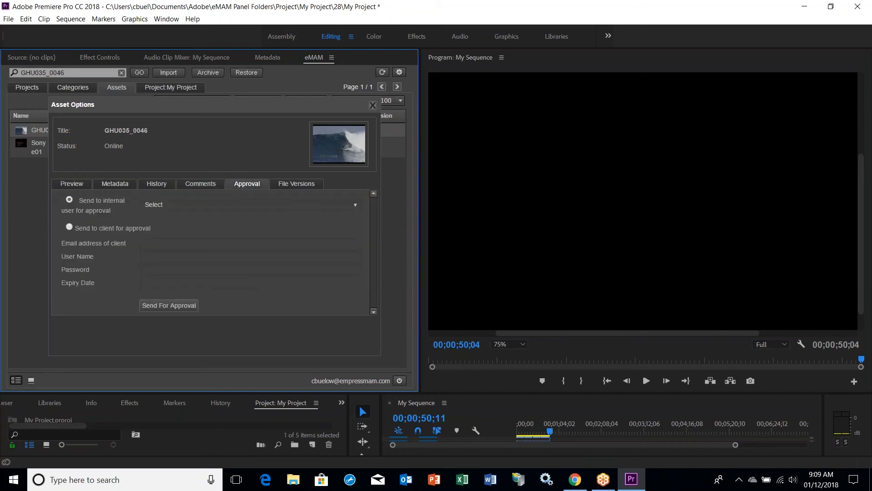
pyautogui.click(203, 205)
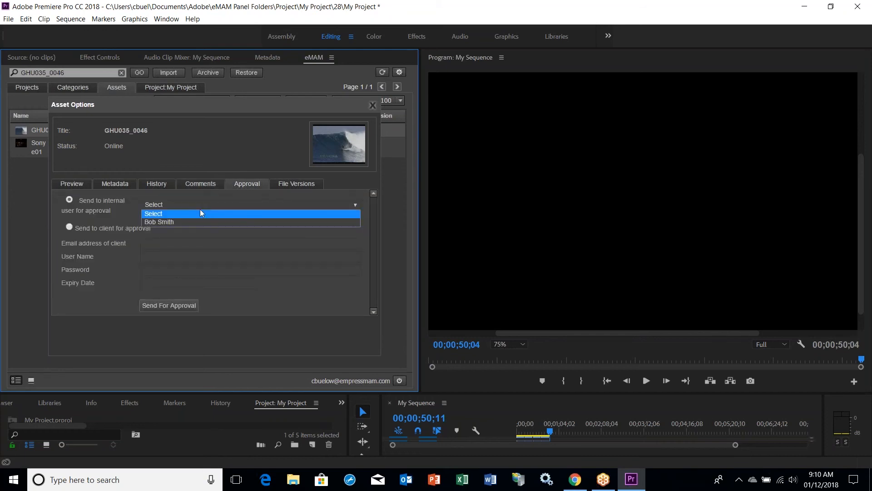
pyautogui.click(183, 225)
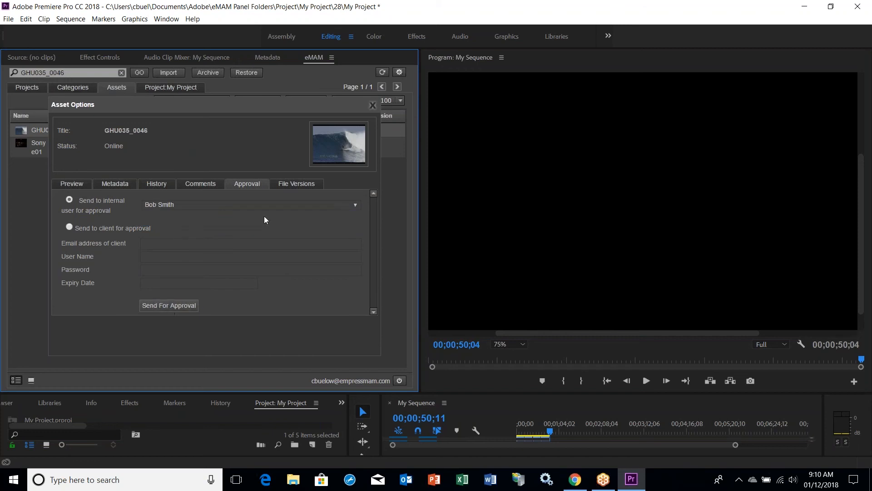
pyautogui.click(296, 185)
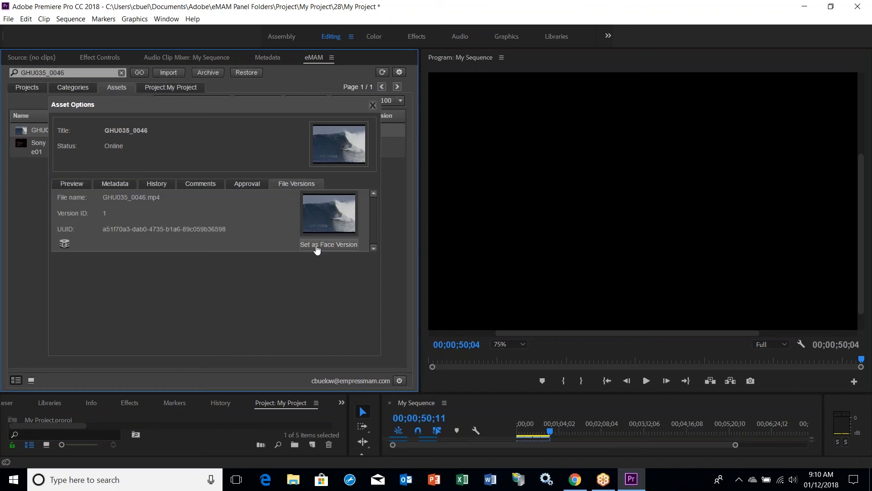
pyautogui.click(373, 105)
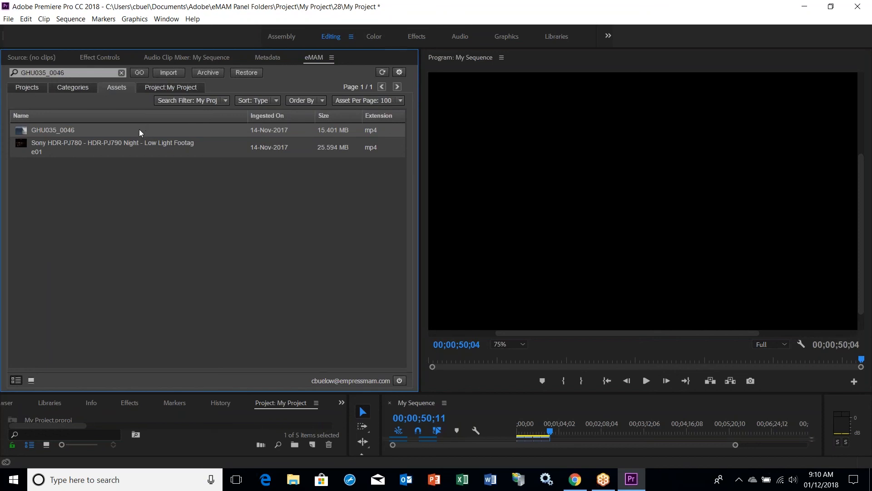
# Import the asset GHU035_0046 into the project, linked to Original Media
pyautogui.click(127, 134)
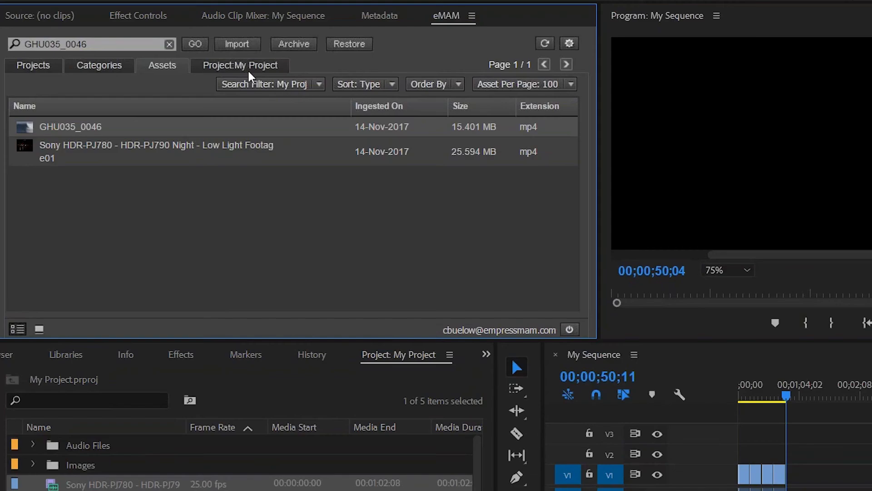
pyautogui.click(239, 42)
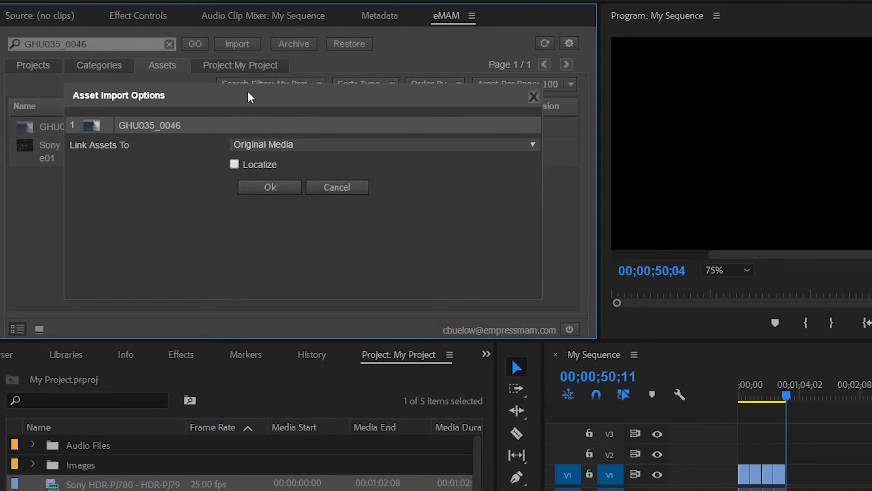
pyautogui.click(265, 147)
pyautogui.click(265, 156)
pyautogui.click(269, 188)
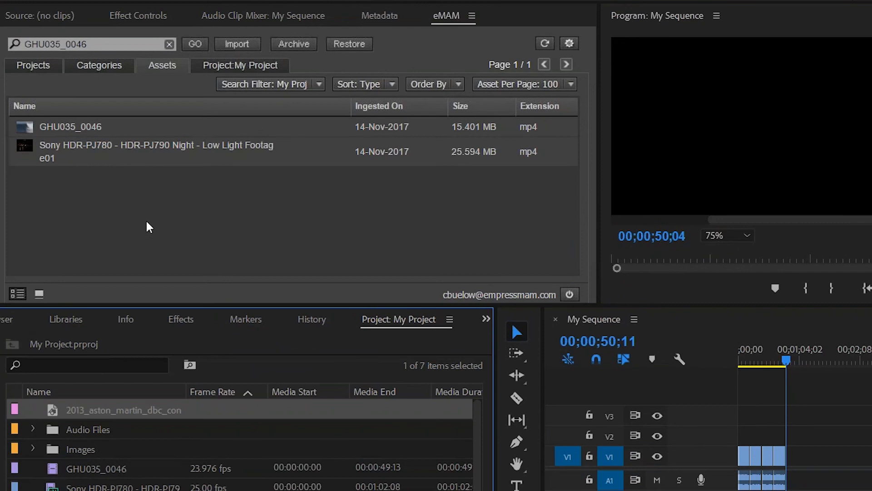
# Save the current project through eMAM as "My Premiere Pro Project" in the default folder
pyautogui.click(236, 64)
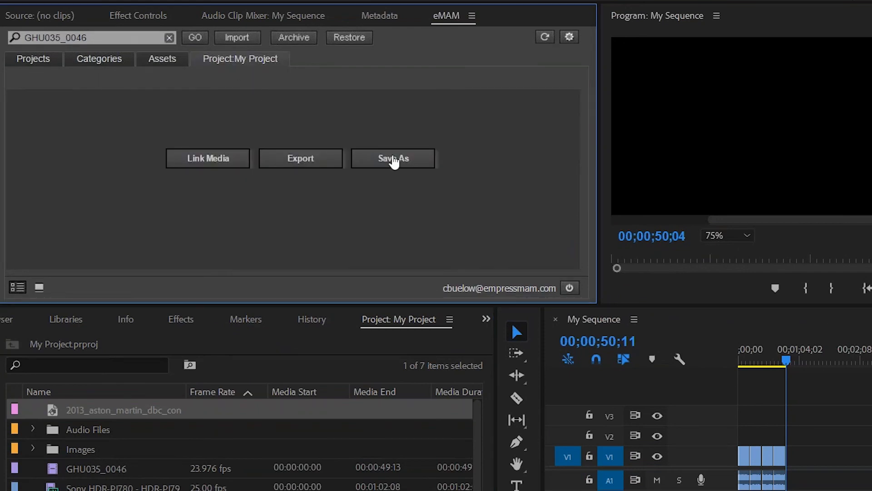
pyautogui.click(393, 159)
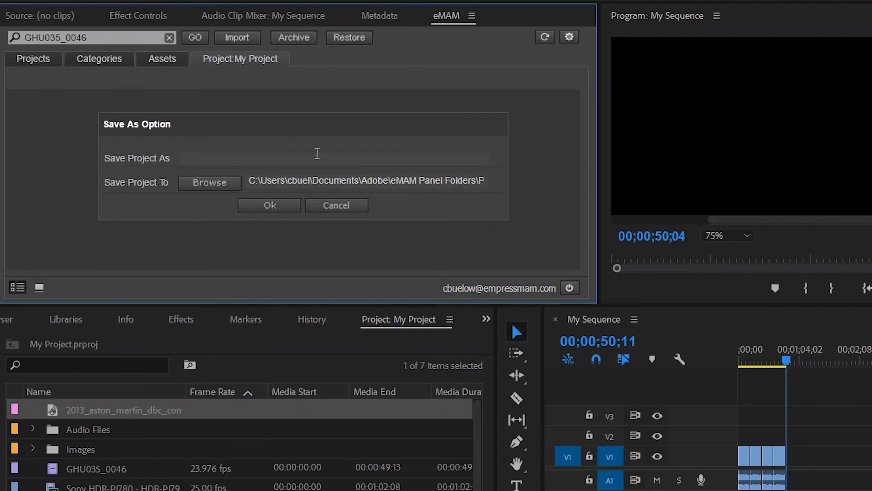
pyautogui.write('My Premiere Pro Project')
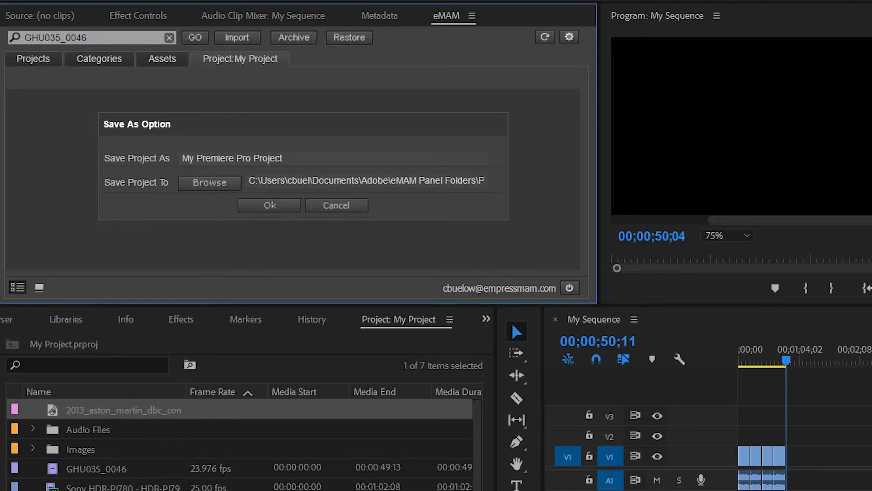
pyautogui.click(278, 206)
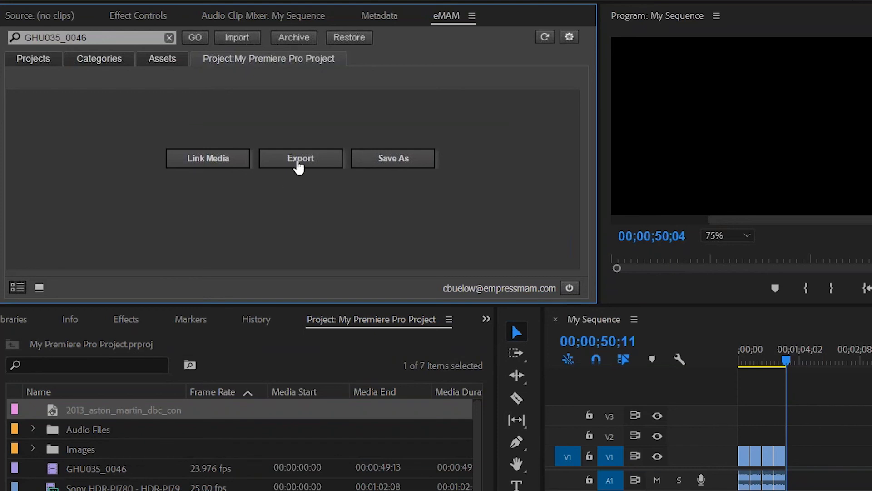
# Open the export options for My Premiere Pro Project, enlarge the panel and review the files offered for export
pyautogui.click(295, 161)
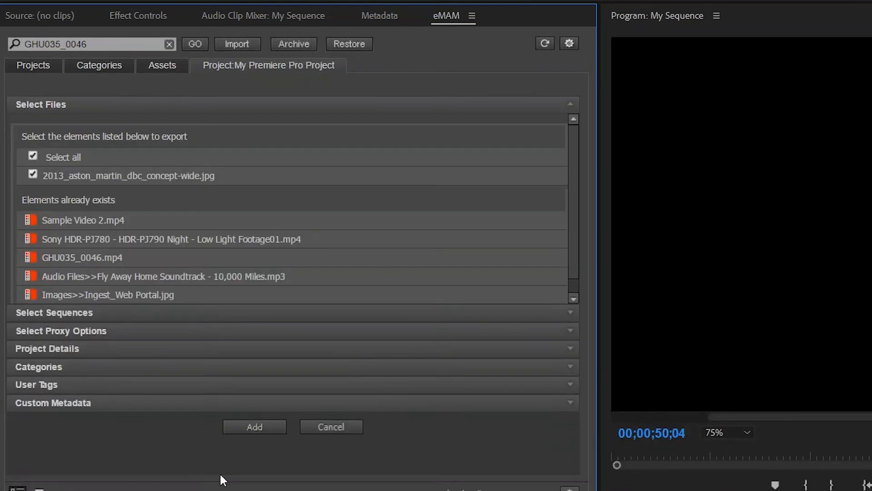
pyautogui.moveTo(220, 475)
pyautogui.mouseDown()
pyautogui.moveTo(225, 462)
pyautogui.moveTo(227, 484)
pyautogui.mouseUp()
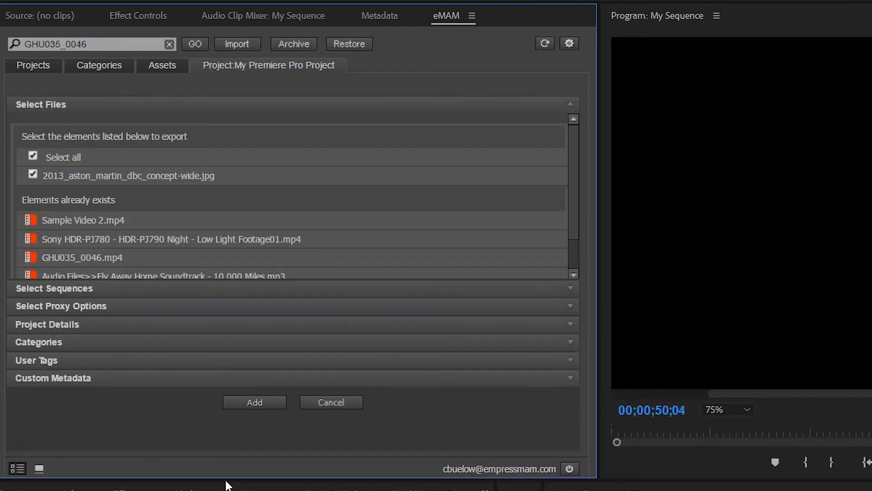
pyautogui.scroll(-2, 88, 175)
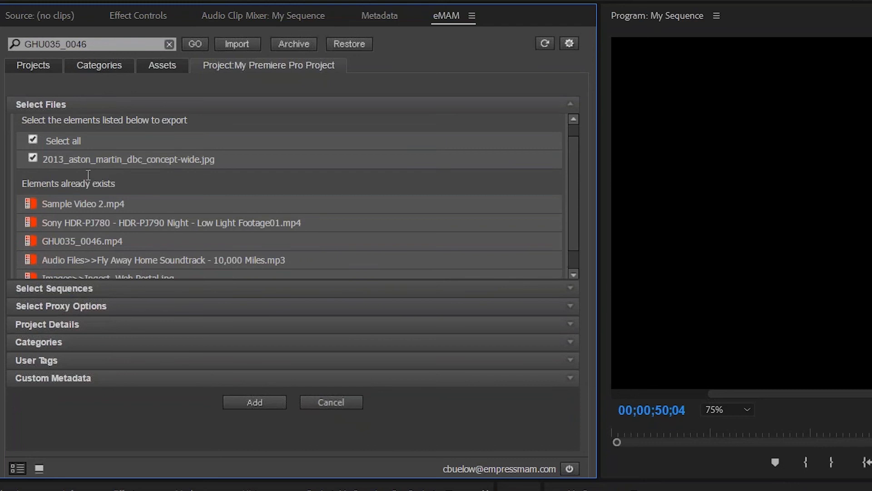
pyautogui.scroll(2, 86, 175)
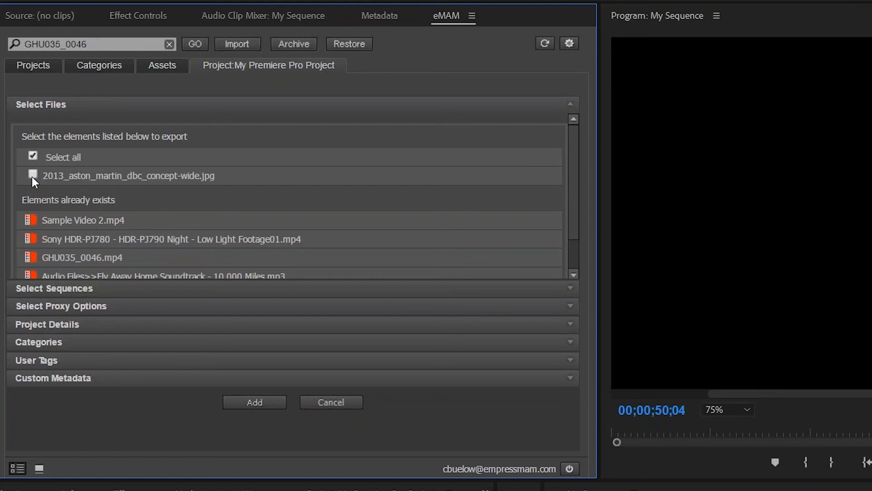
pyautogui.click(58, 105)
# Examine the export format and preset choices for exporting My Sequence
pyautogui.click(55, 124)
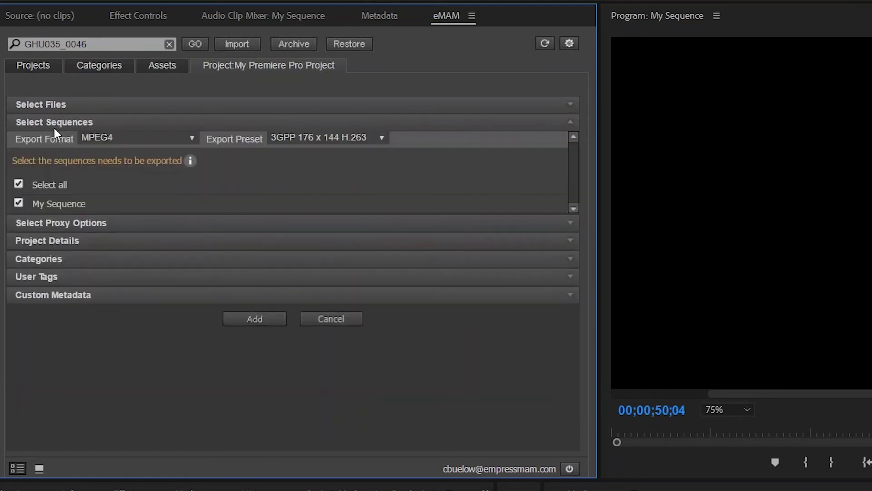
pyautogui.click(192, 137)
pyautogui.click(192, 137)
pyautogui.click(383, 138)
pyautogui.click(383, 139)
pyautogui.click(56, 122)
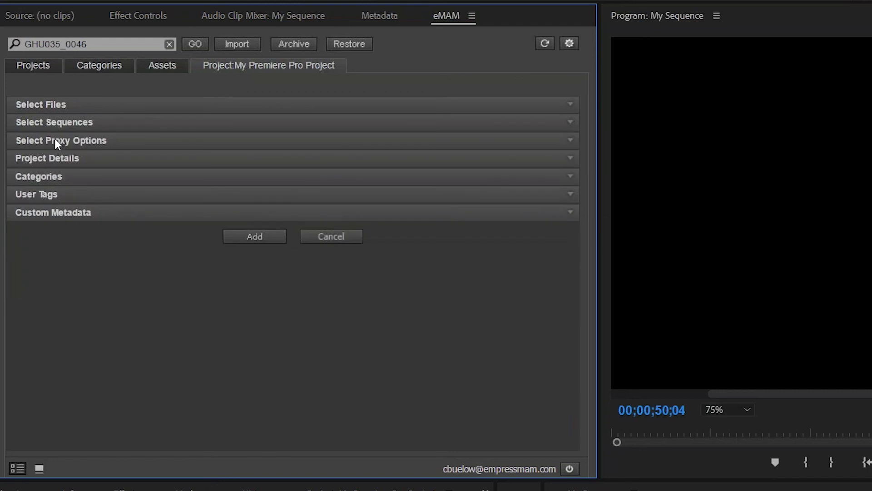
# Examine the proxy options, including the Media Encoder transcode presets and ingest profiles
pyautogui.click(54, 140)
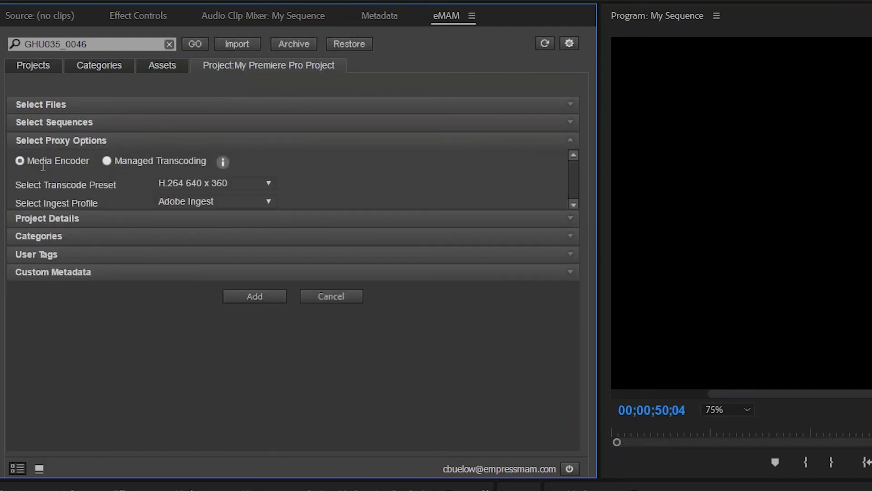
pyautogui.click(270, 184)
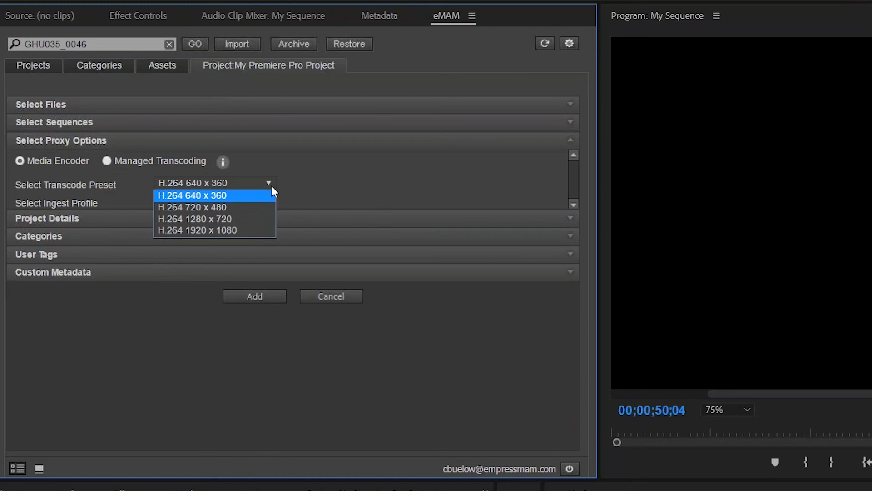
pyautogui.click(271, 184)
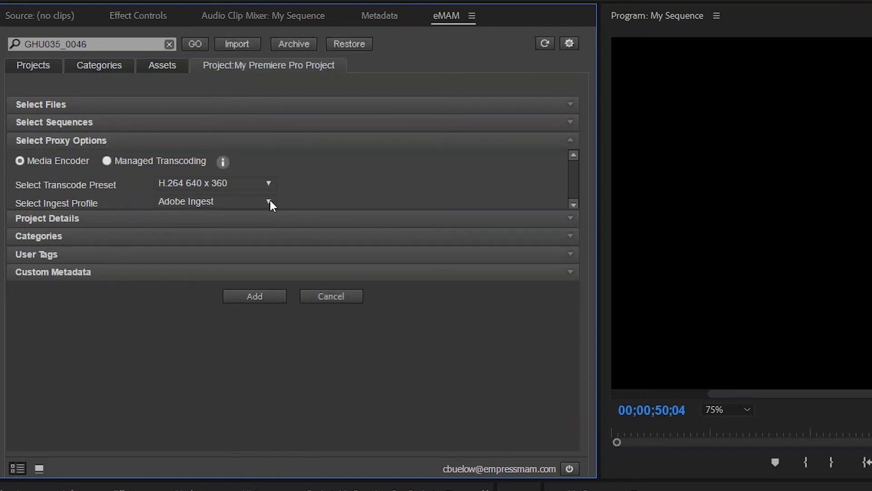
pyautogui.click(270, 201)
pyautogui.click(270, 201)
pyautogui.click(48, 140)
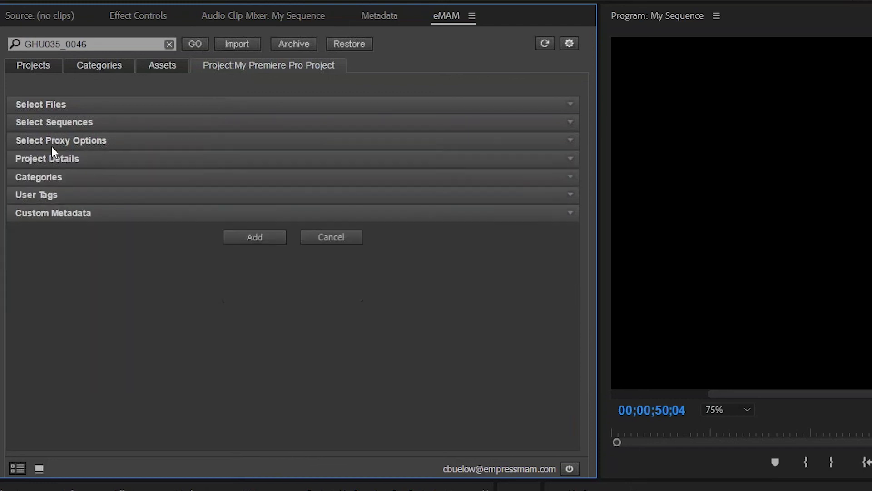
# Review the export's project details, categories, user tags and custom metadata, and add the project to eMAM
pyautogui.click(56, 160)
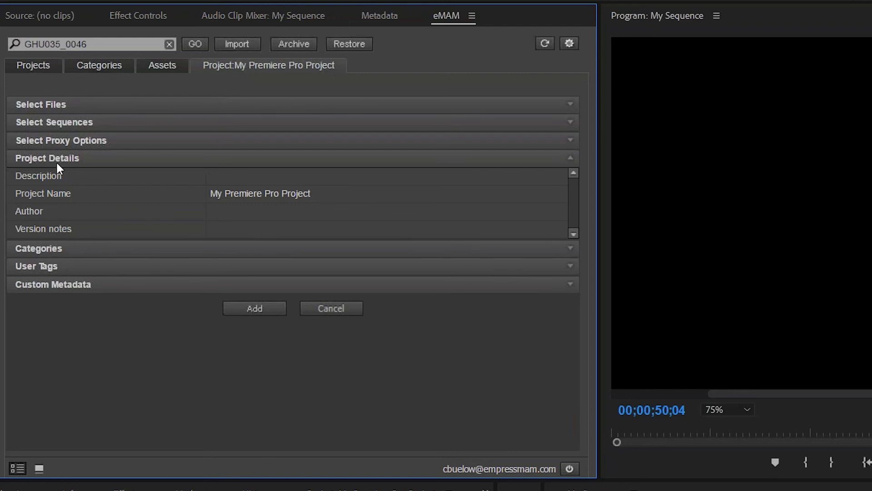
pyautogui.click(56, 161)
pyautogui.click(54, 177)
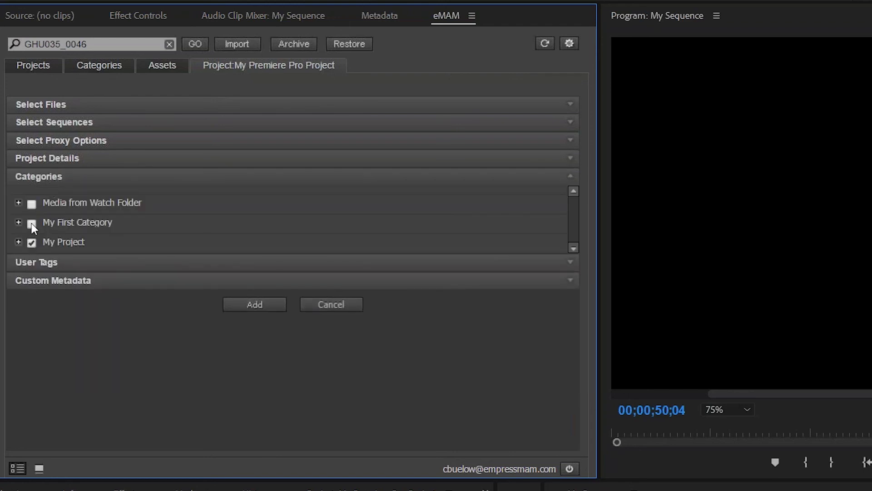
pyautogui.click(43, 175)
pyautogui.click(44, 195)
pyautogui.click(44, 195)
pyautogui.click(49, 212)
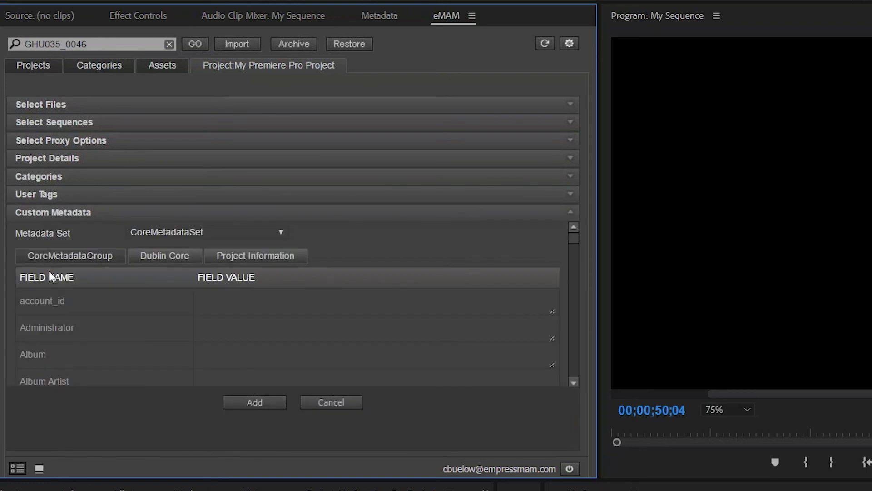
pyautogui.click(57, 214)
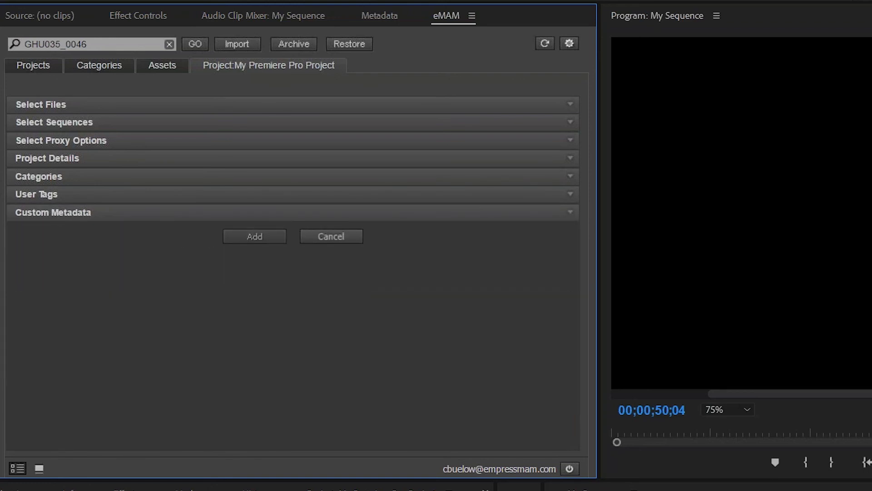
pyautogui.click(255, 237)
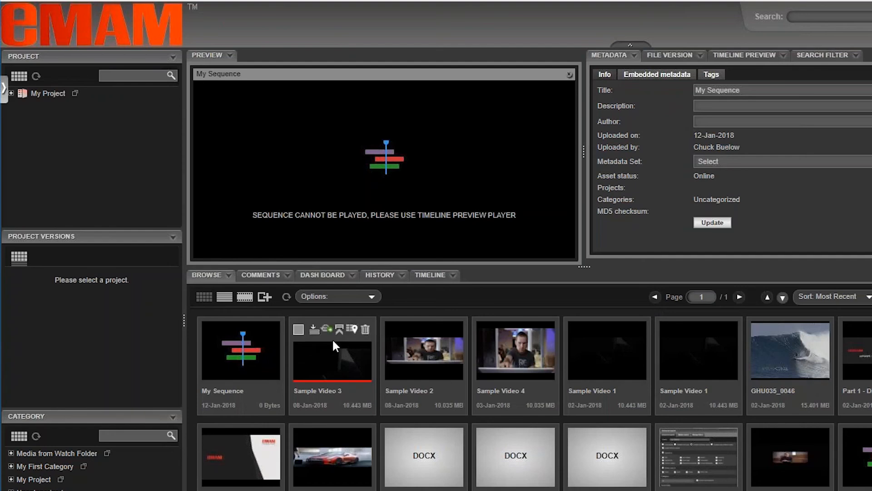
# Switch to the eMAM web interface, refresh the project list and expand the version listed for My Premiere Pro Project
pyautogui.click(36, 76)
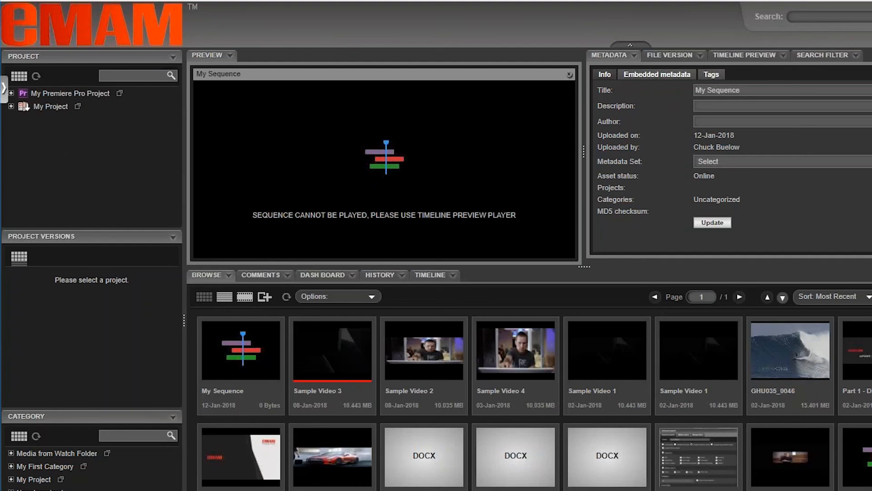
pyautogui.click(43, 95)
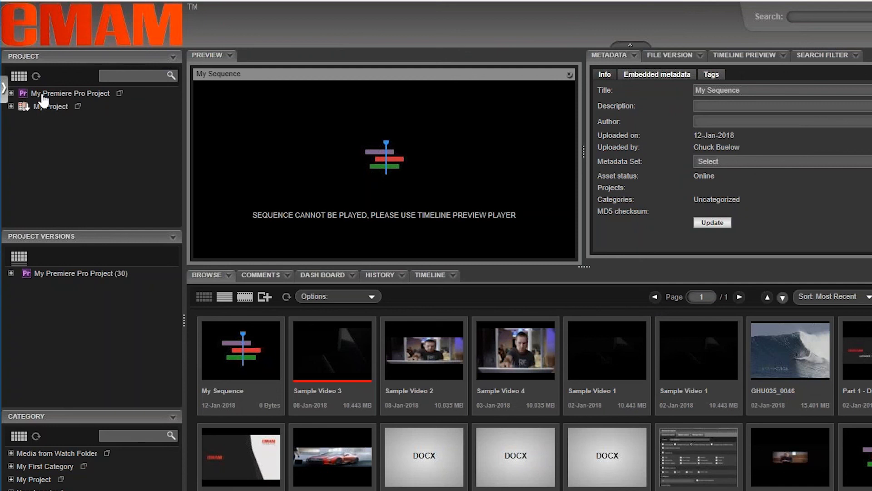
pyautogui.click(10, 273)
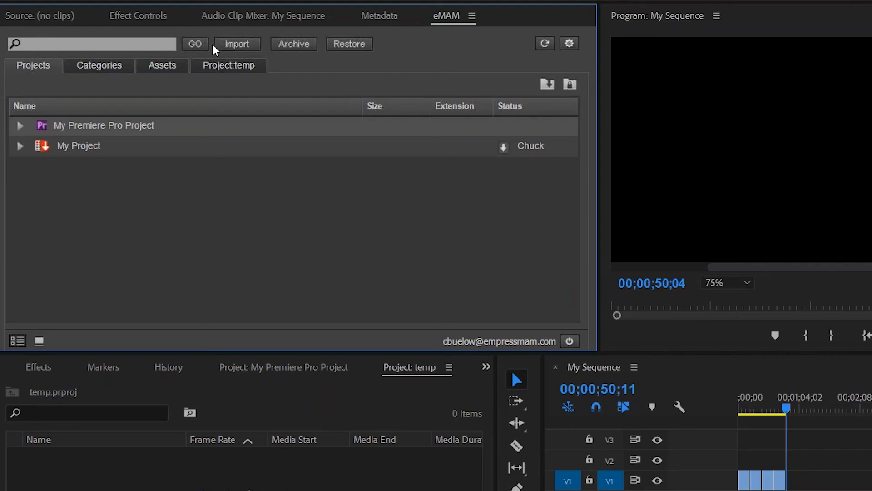
# In Premiere Pro, import My Premiere Pro Project with Check Out, linked to Original Media, and check it in with version notes "New edits"
pyautogui.click(230, 45)
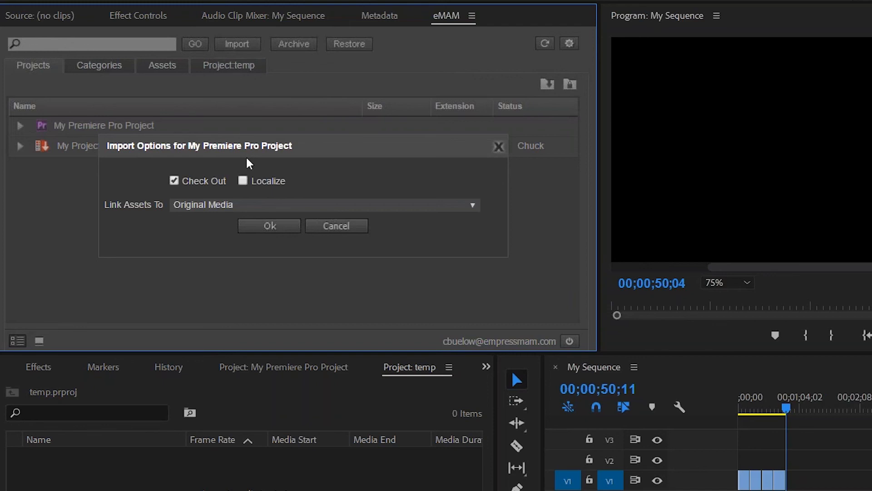
pyautogui.click(270, 226)
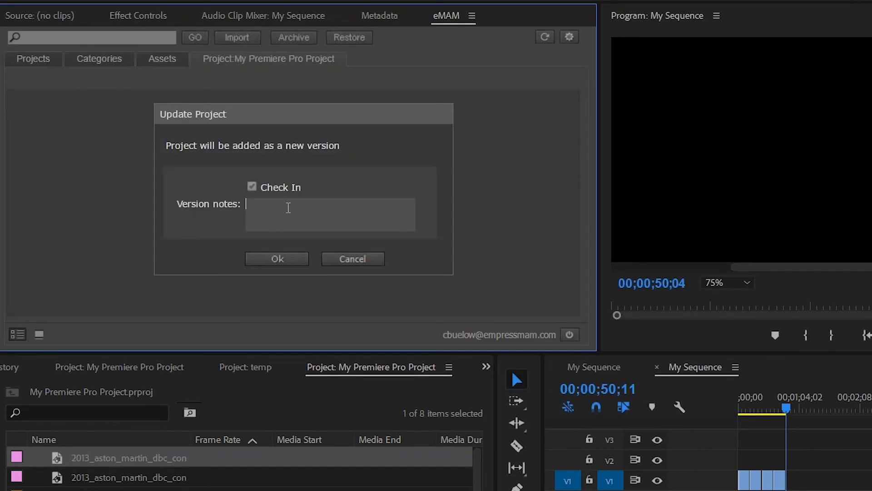
pyautogui.write('New edits')
pyautogui.click(277, 259)
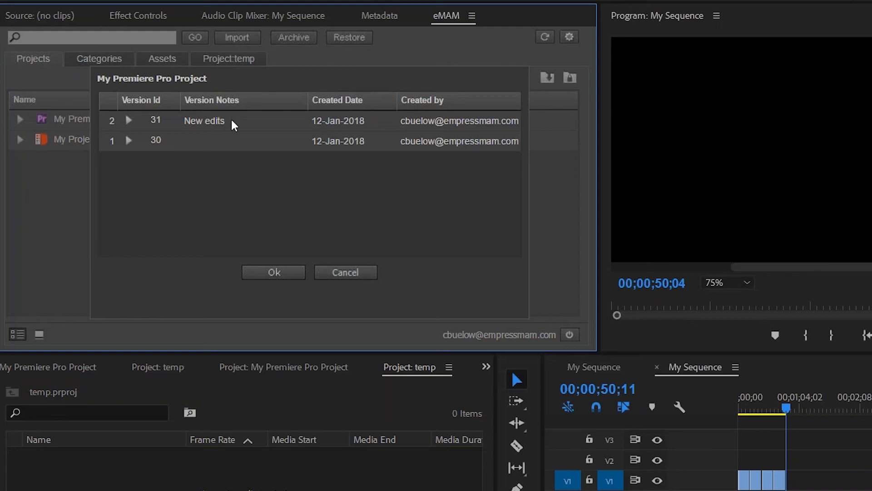
# Accept the version list of My Premiere Pro Project in the eMAM panel and confirm the prompt that follows
pyautogui.click(275, 272)
pyautogui.click(275, 220)
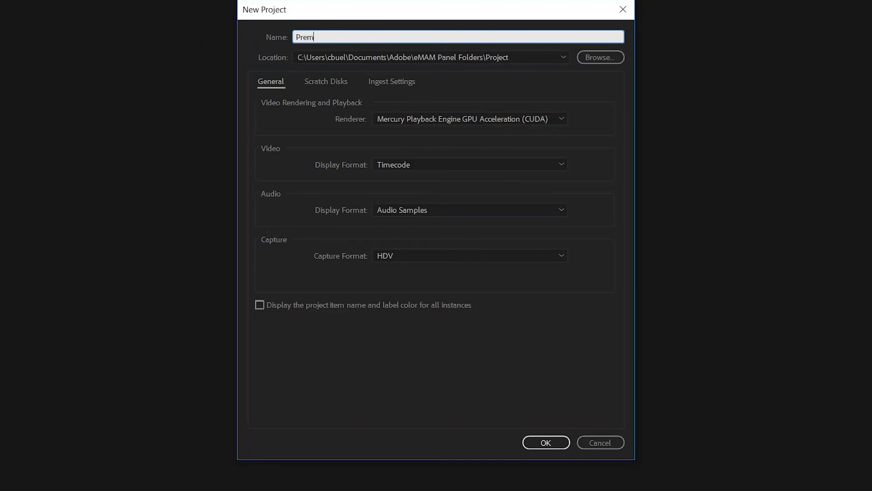
# Enter "Premiere First" as the name of the new Premiere Pro project
pyautogui.write('iere ')
pyautogui.write('First')
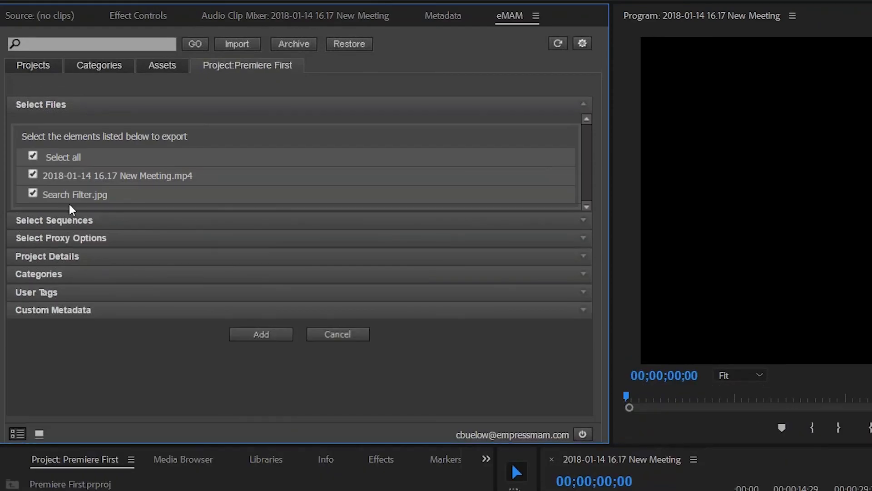
# Review the sequences selected for the Premiere First export and open its proxy options
pyautogui.click(72, 220)
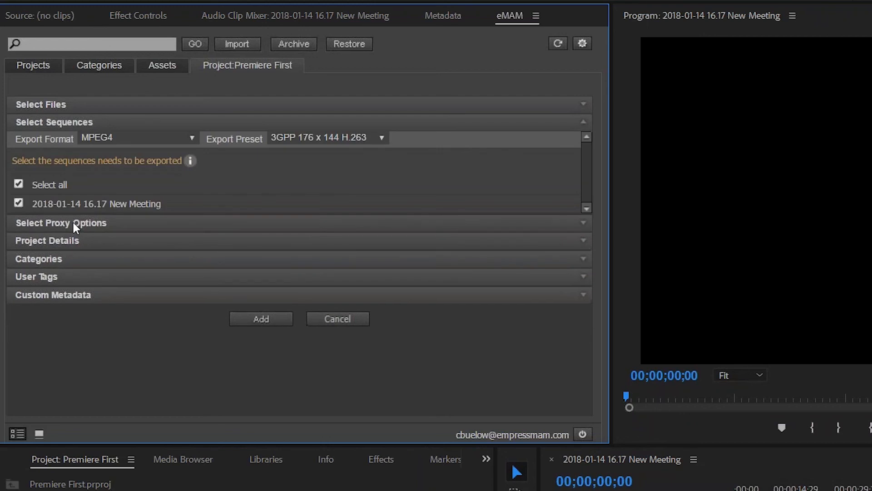
pyautogui.click(75, 225)
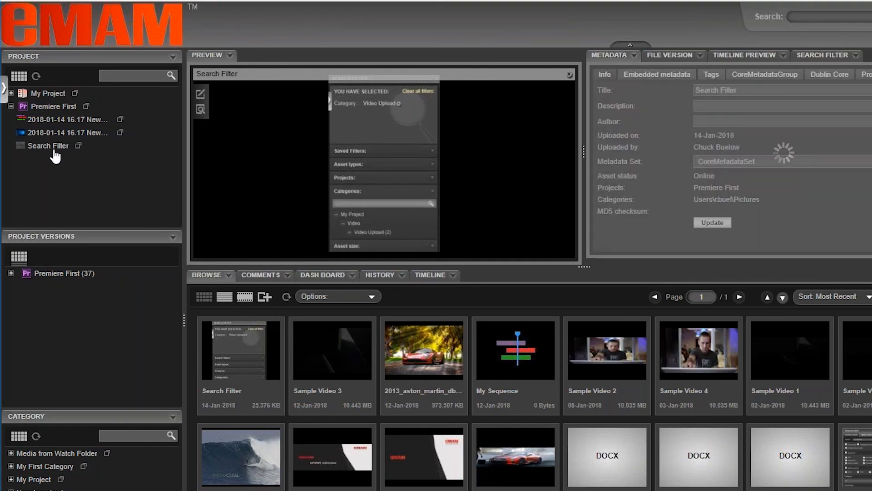
# Create a new Premiere Pro project named "Premiere First" in the eMAM Panel Folders project location
pyautogui.write('emiere Fi')
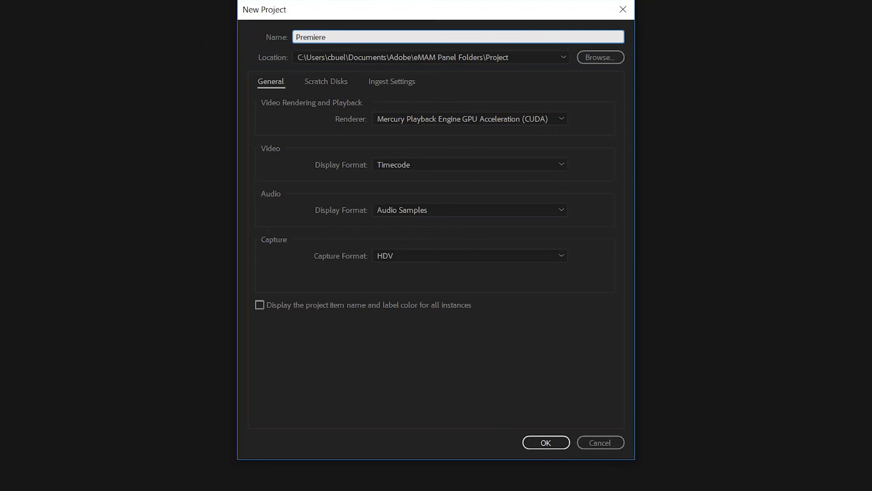
pyautogui.write('rst')
pyautogui.click(551, 443)
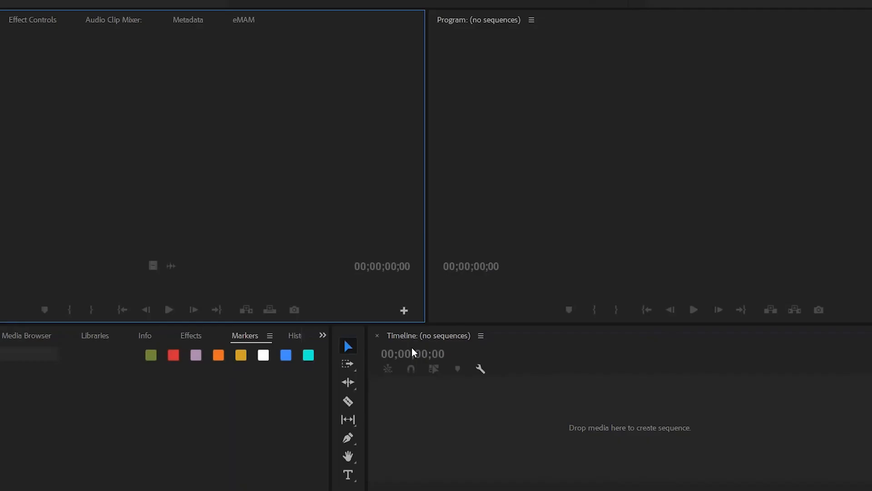
# Import the video 2018-01-14 16.17 New Meeting.mp4 into the Premiere First project
pyautogui.rightClick(76, 385)
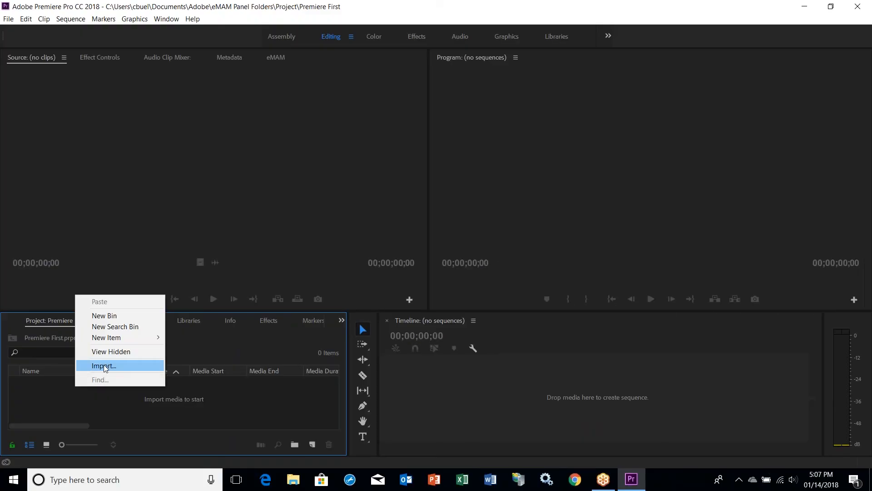
pyautogui.click(107, 367)
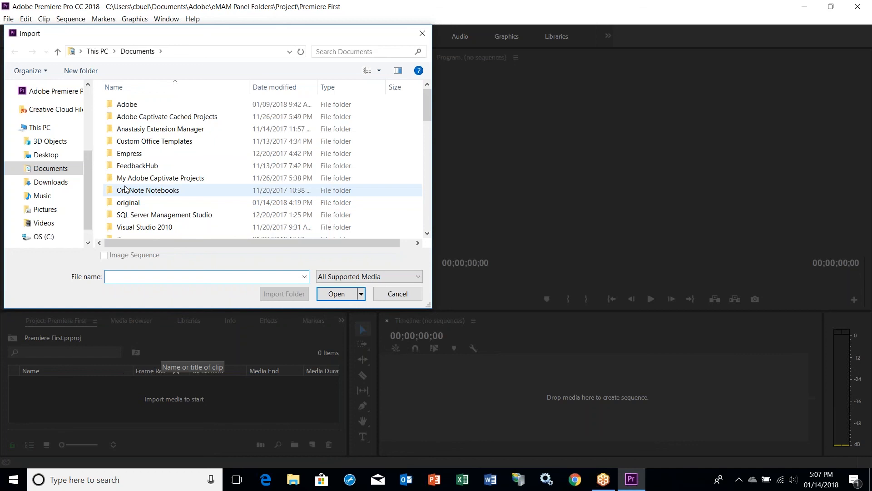
pyautogui.click(50, 222)
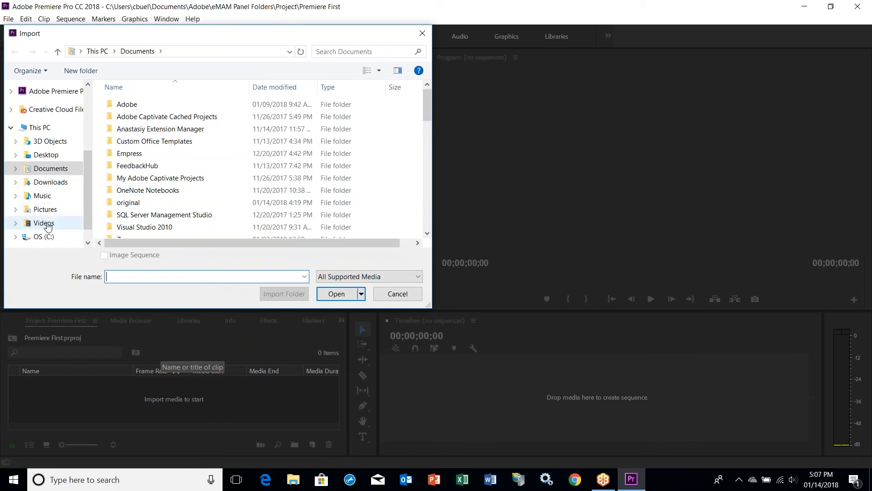
pyautogui.click(155, 165)
pyautogui.click(336, 293)
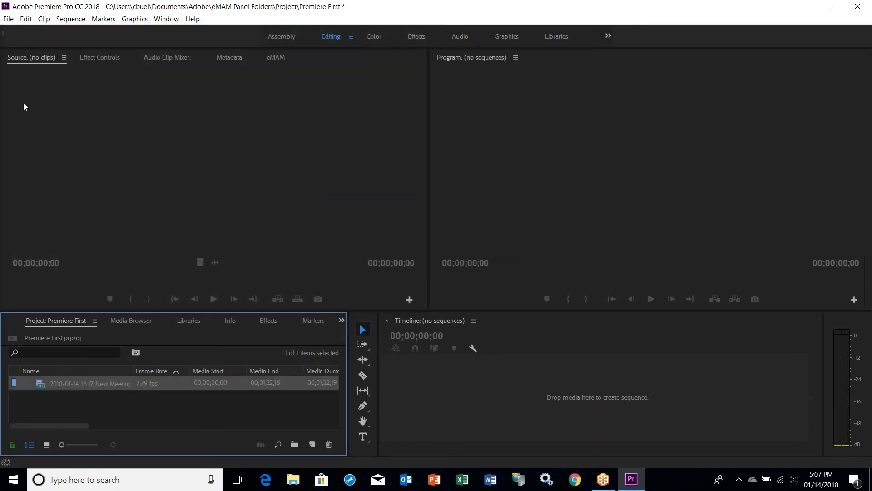
# Import the image Search Filter.jpg into the Premiere First project
pyautogui.rightClick(94, 399)
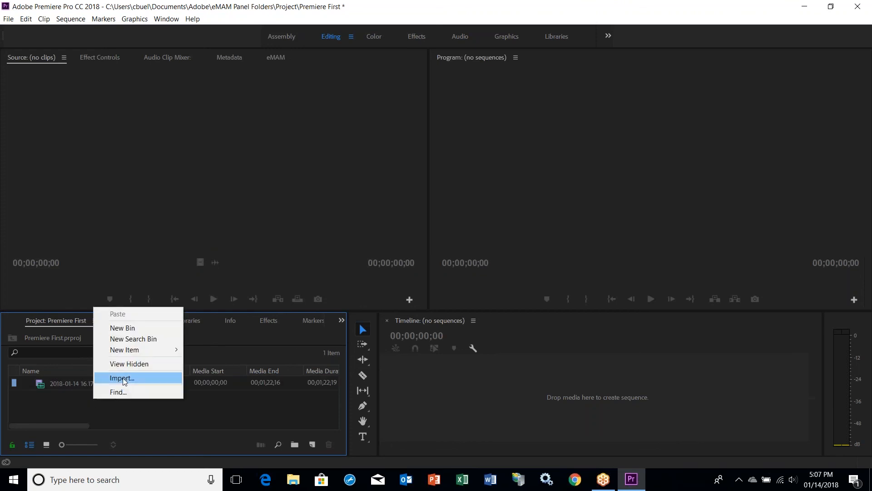
pyautogui.click(123, 378)
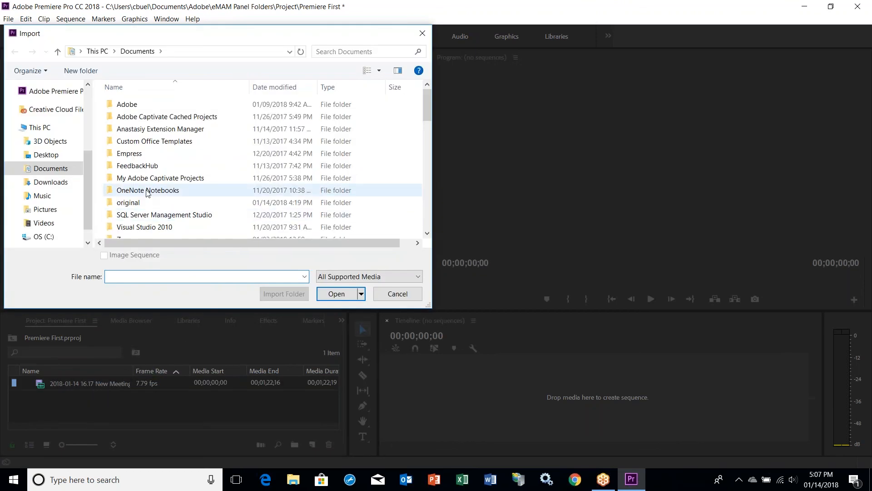
pyautogui.doubleClick(130, 153)
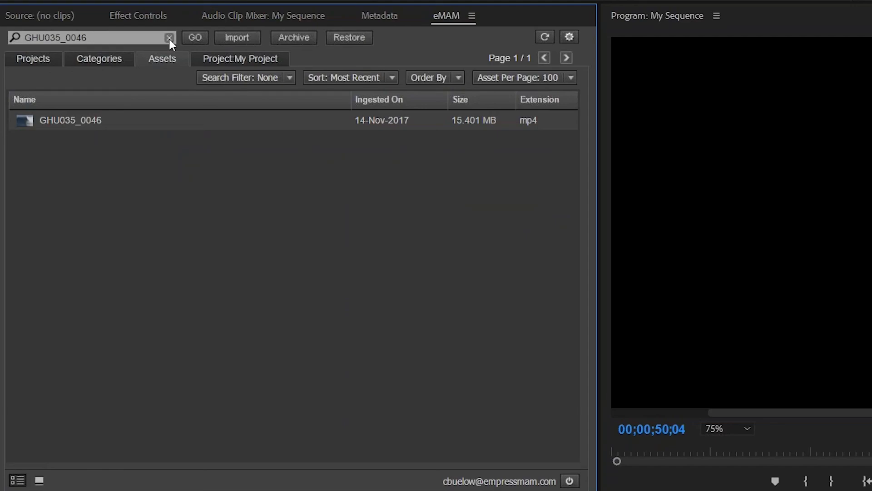
# Clear the asset search in the eMAM panel and enter "GHU" as the new search term
pyautogui.click(168, 37)
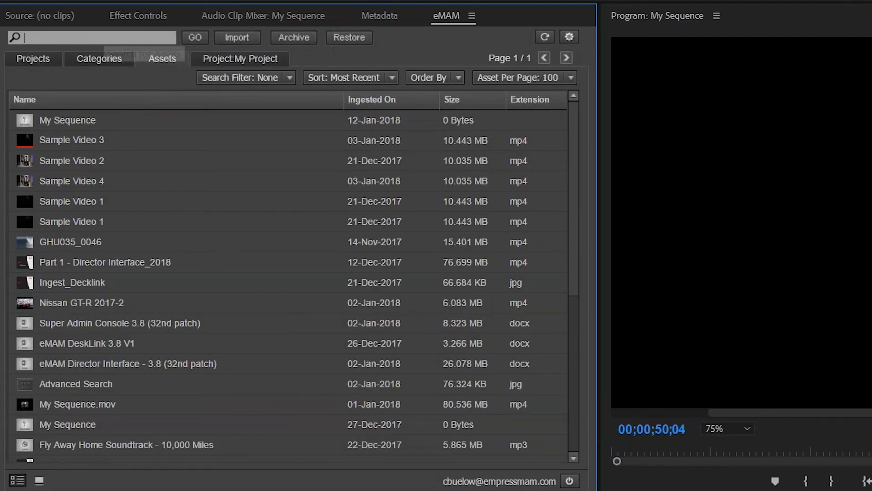
pyautogui.write('GHU')
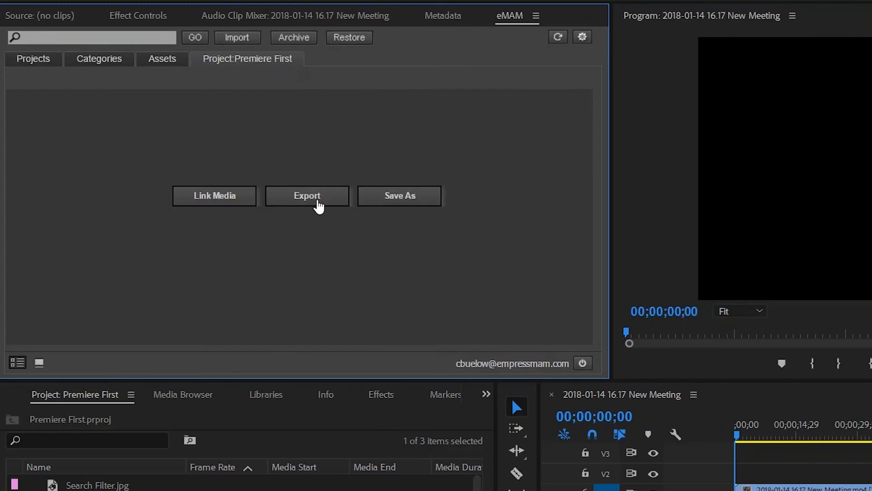
# Start exporting the Premiere First project to eMAM, expand its file selection and enlarge the panel to show more files
pyautogui.click(318, 204)
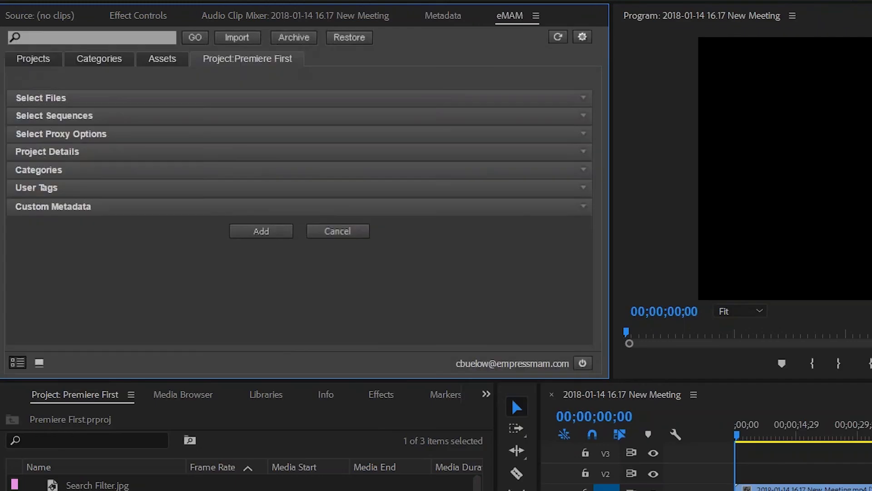
pyautogui.click(50, 97)
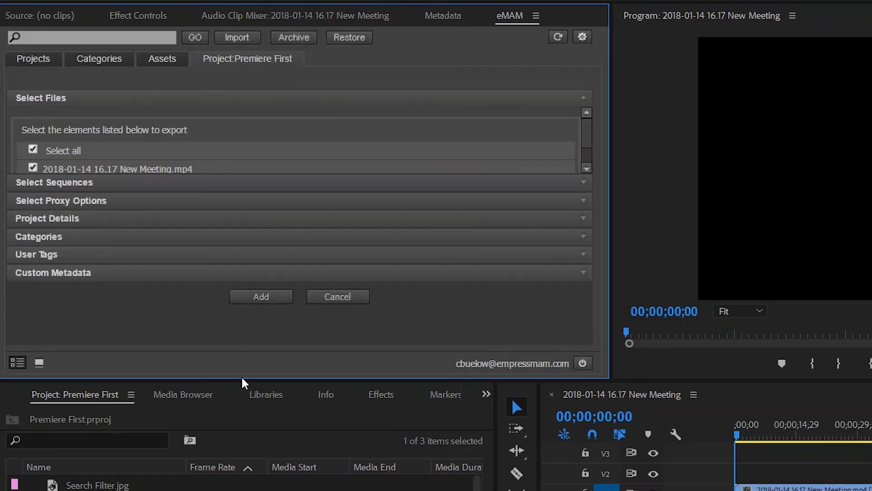
pyautogui.moveTo(243, 378); pyautogui.dragTo(242, 443)
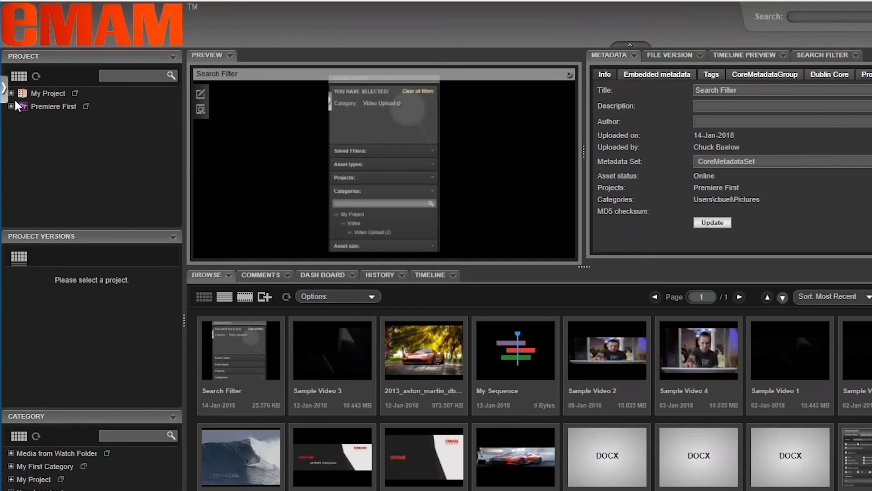
# In the eMAM web interface, expand the Premiere First project, preview its New Meeting video and expand its project version
pyautogui.click(11, 106)
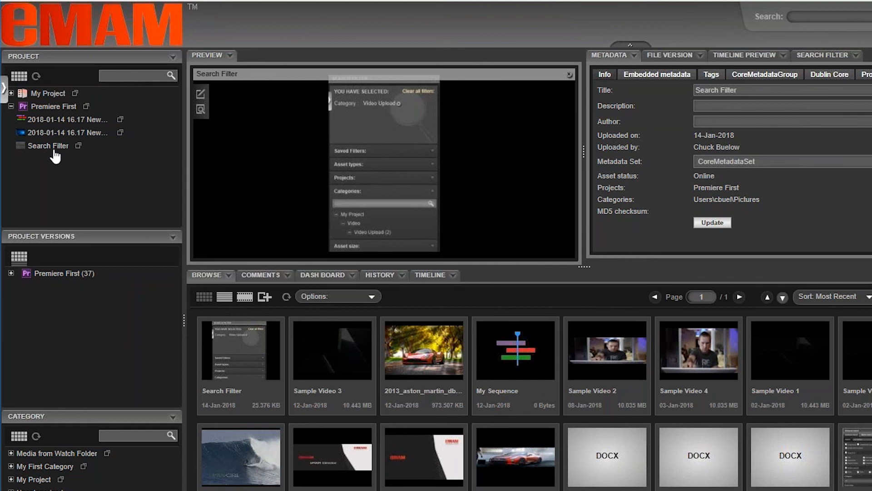
pyautogui.click(52, 133)
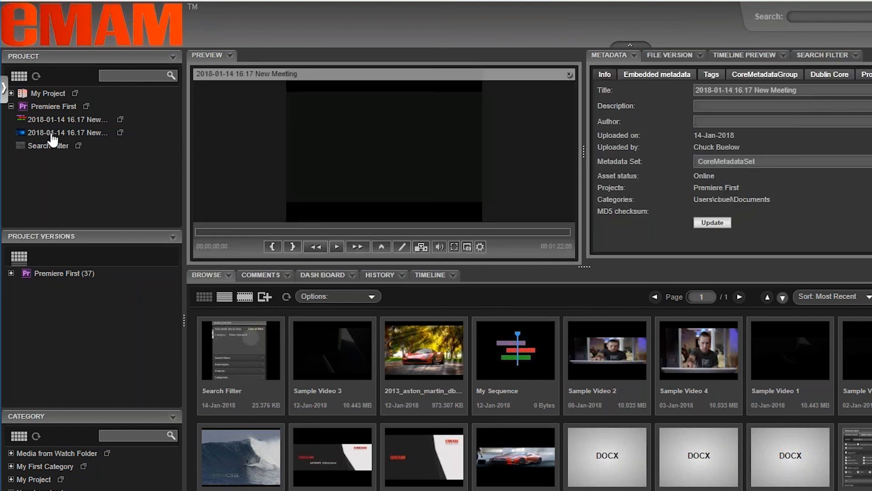
pyautogui.click(11, 274)
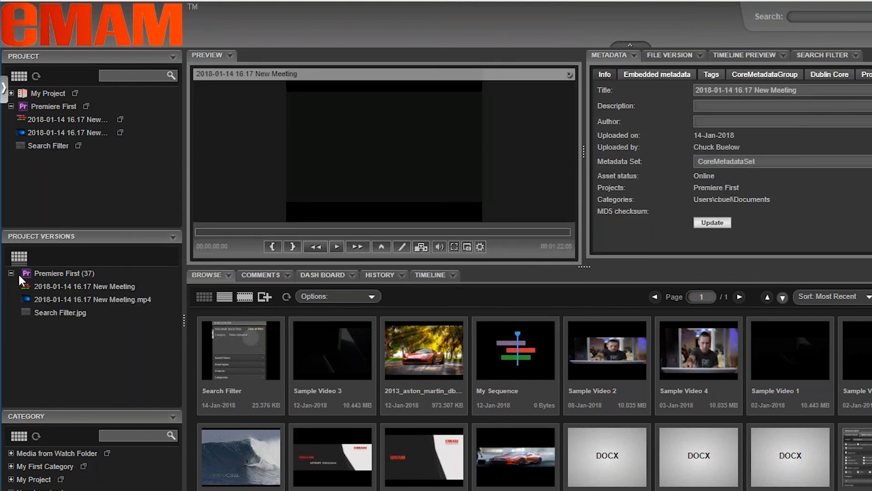